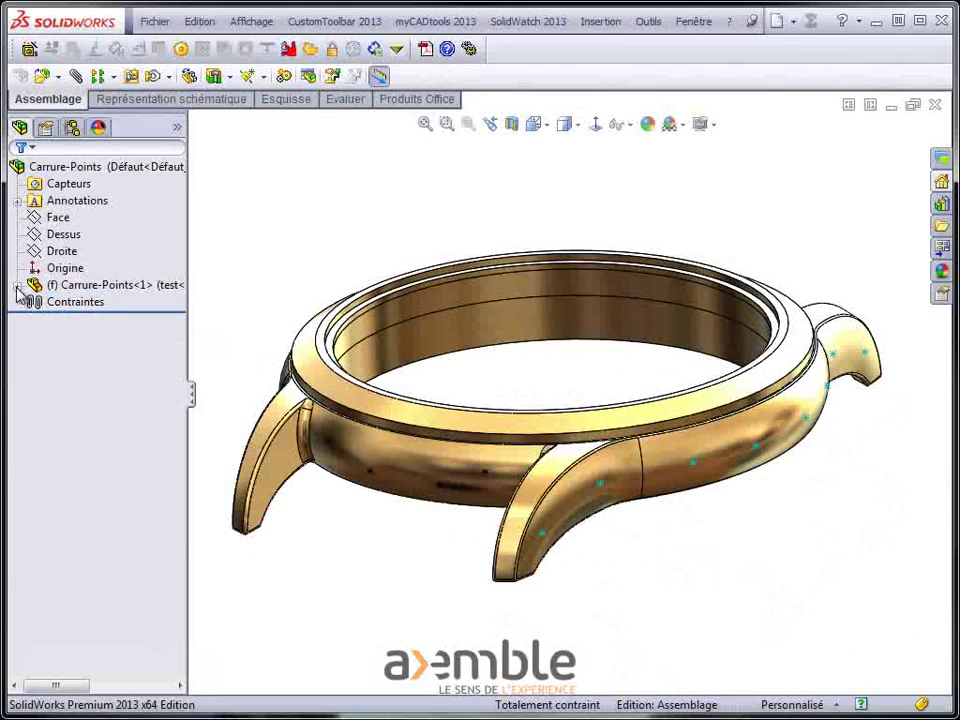
# Inspect the case component's two point sketches, then collapse its feature list.
pyautogui.click(18, 287)
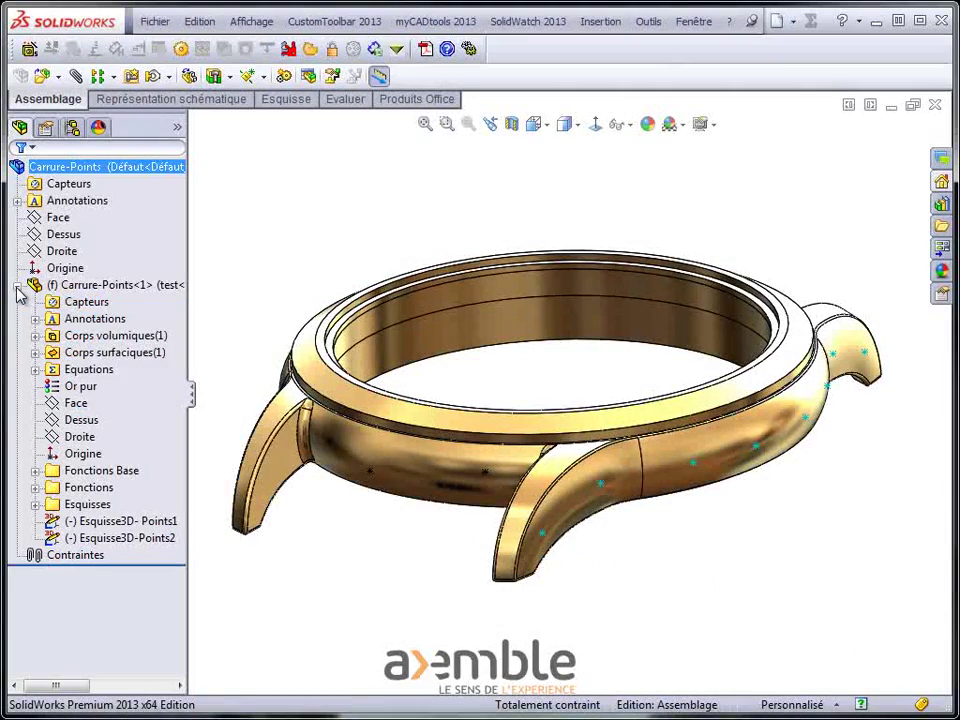
pyautogui.click(136, 523)
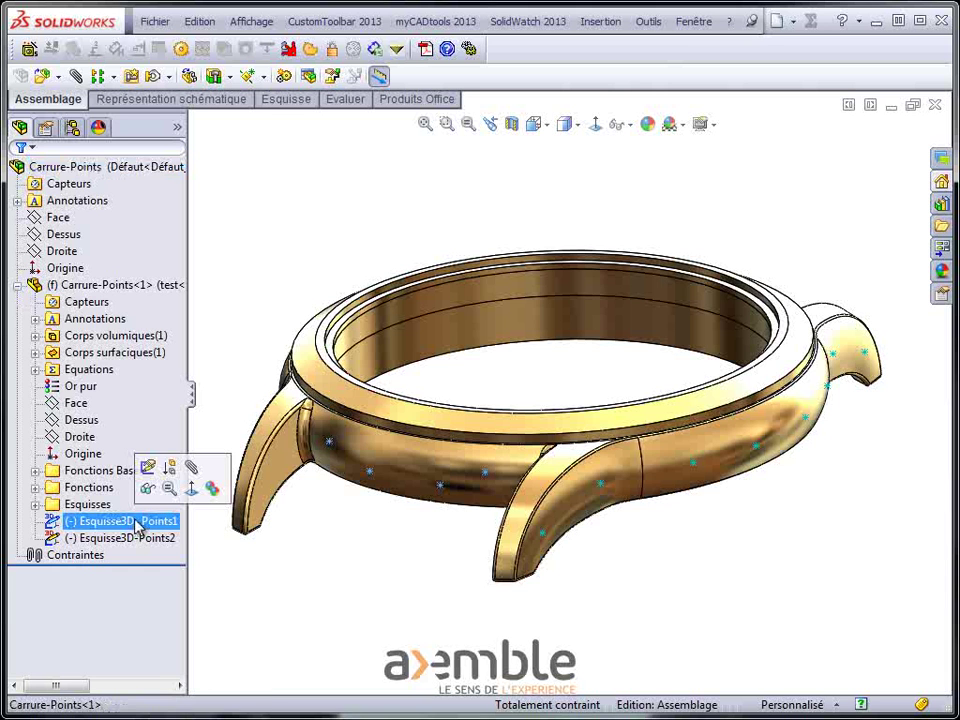
pyautogui.click(141, 539)
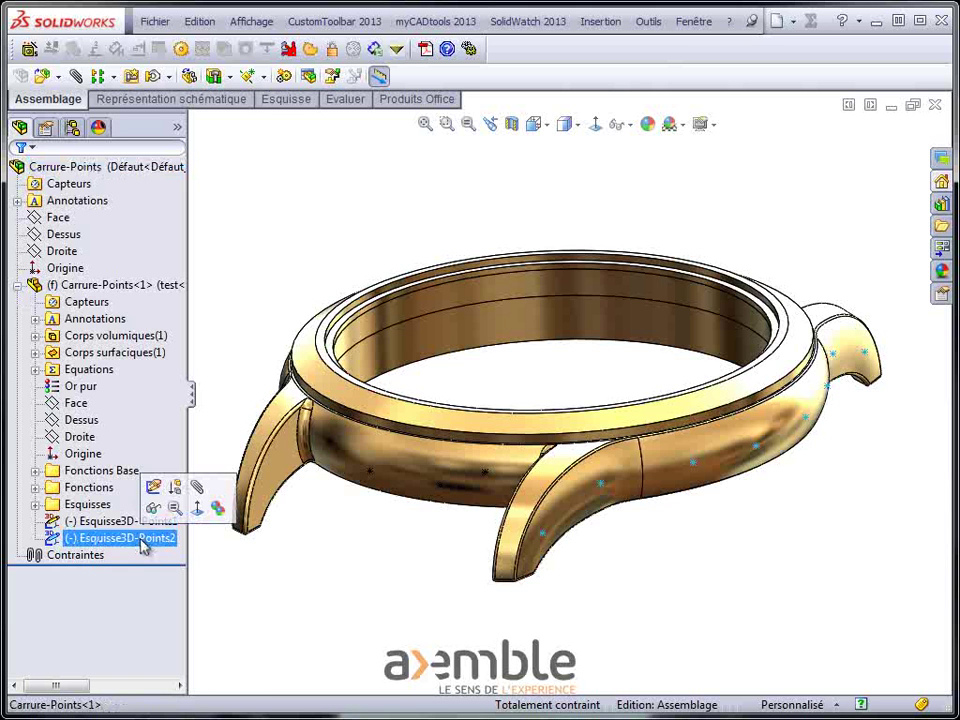
pyautogui.click(306, 568)
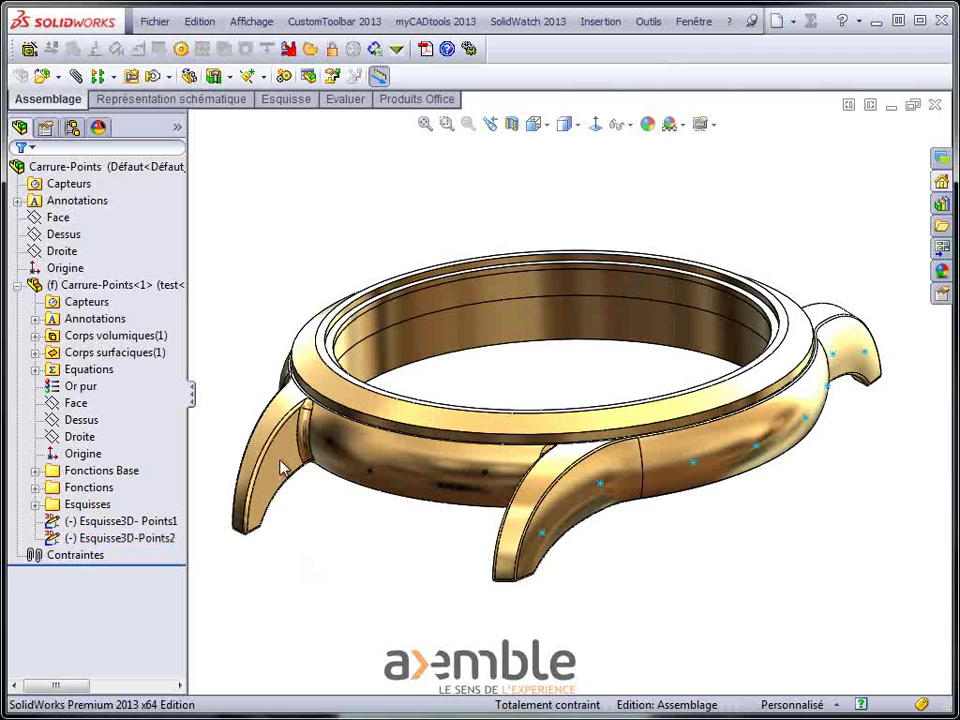
pyautogui.rightClick(166, 243)
pyautogui.click(213, 255)
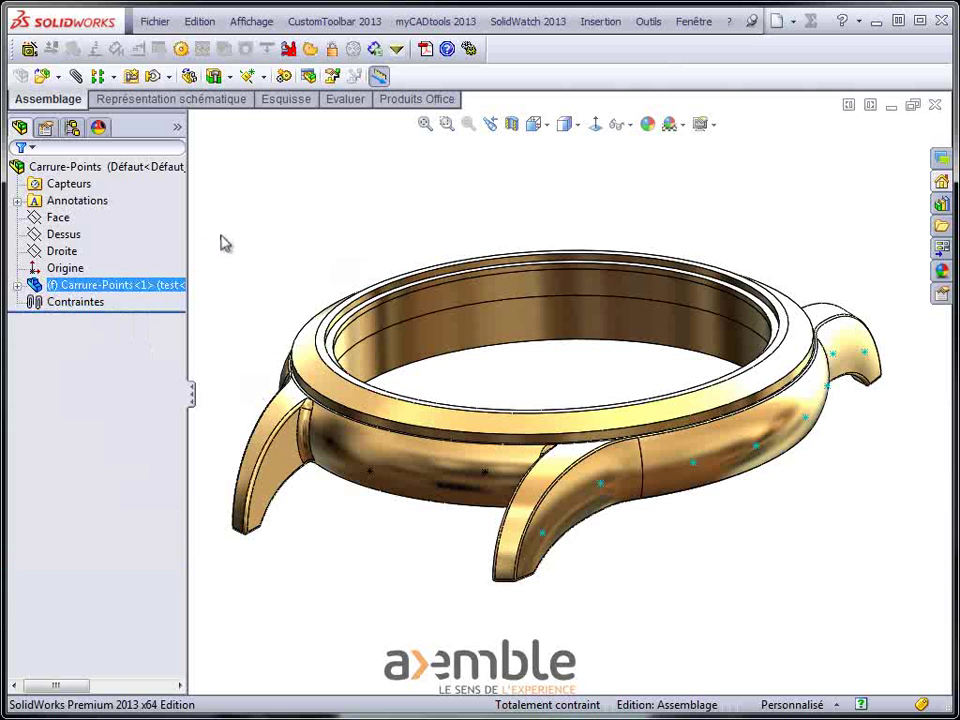
# Start a Sertissage sur points with Pierre à Facettes stones, targeting the Carrure body.
pyautogui.click(398, 50)
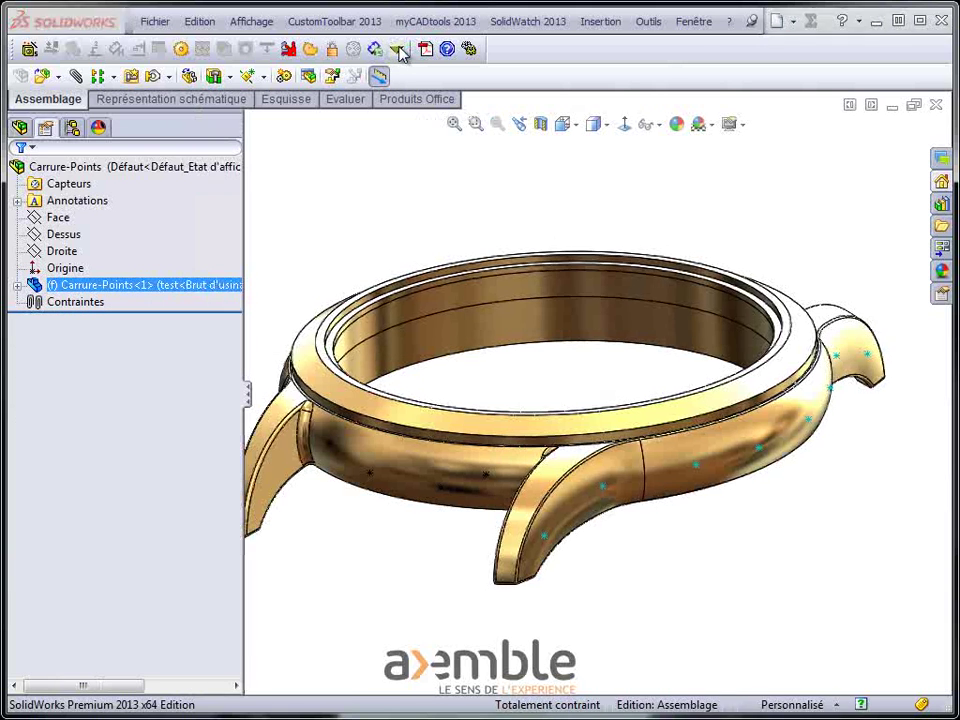
pyautogui.click(209, 227)
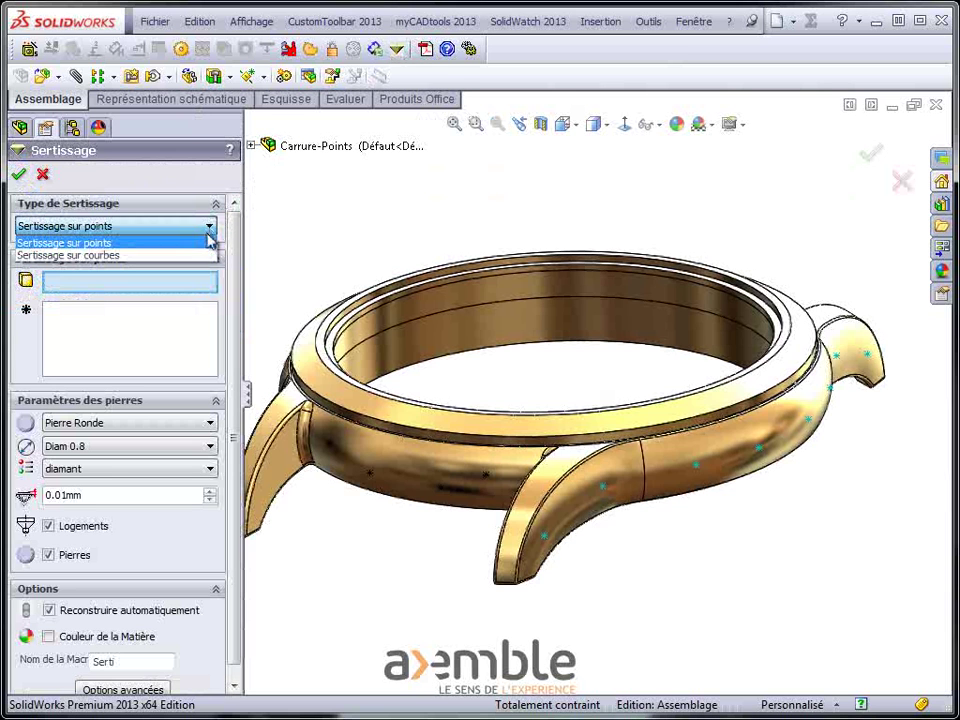
pyautogui.click(208, 241)
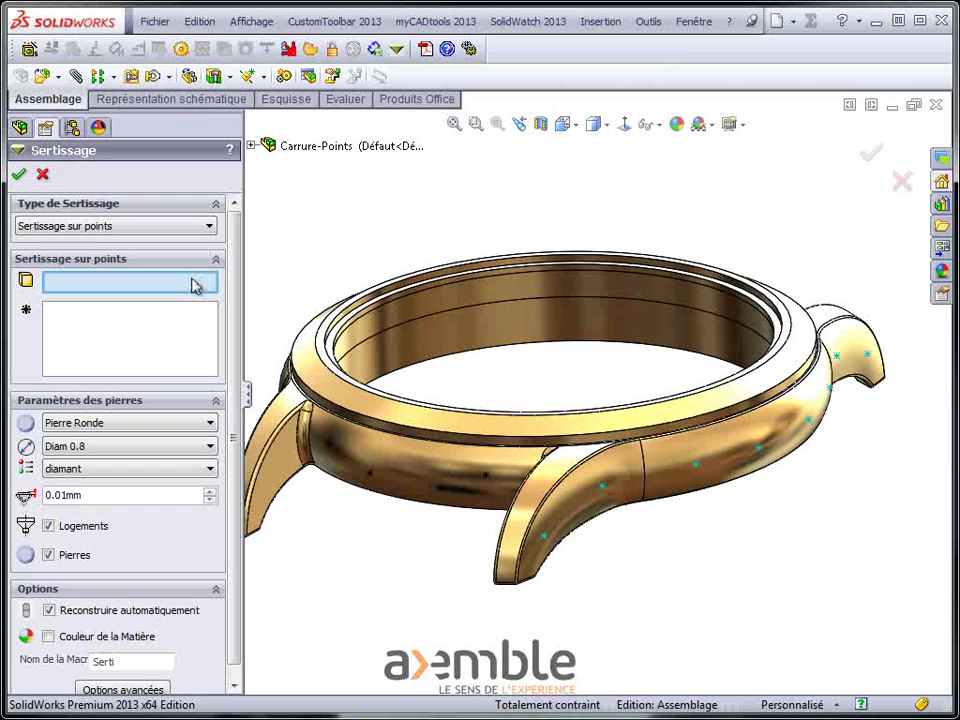
pyautogui.click(173, 433)
pyautogui.click(168, 452)
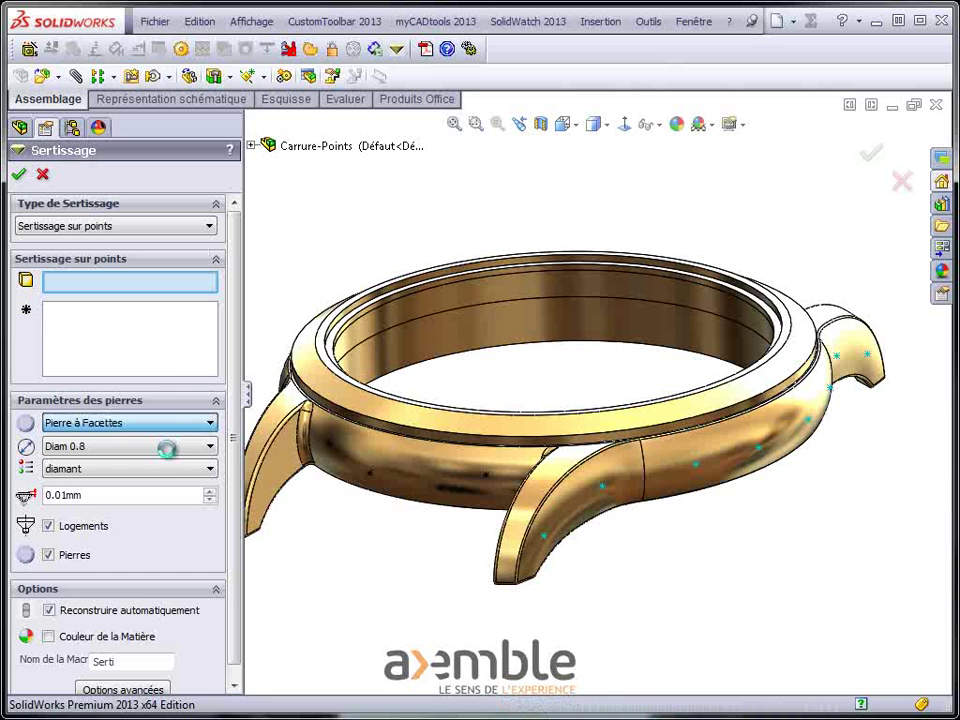
pyautogui.click(290, 402)
pyautogui.click(178, 340)
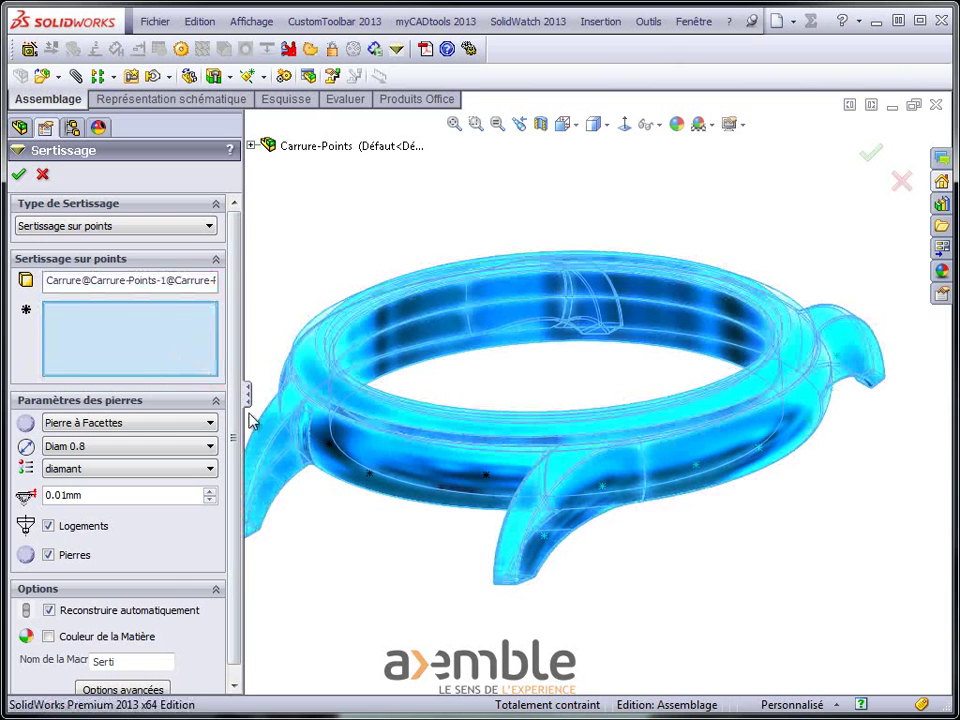
# Select Point2, Point3 and Point4 of Esquisse3D-Points1 on the case body.
pyautogui.click(370, 473)
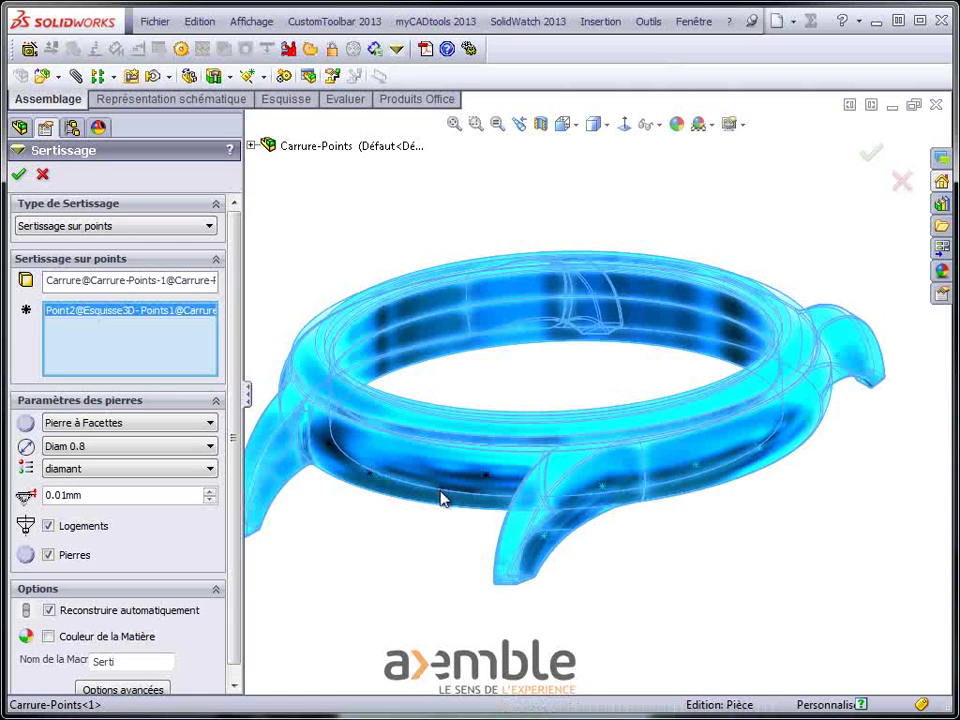
pyautogui.click(441, 489)
pyautogui.click(486, 477)
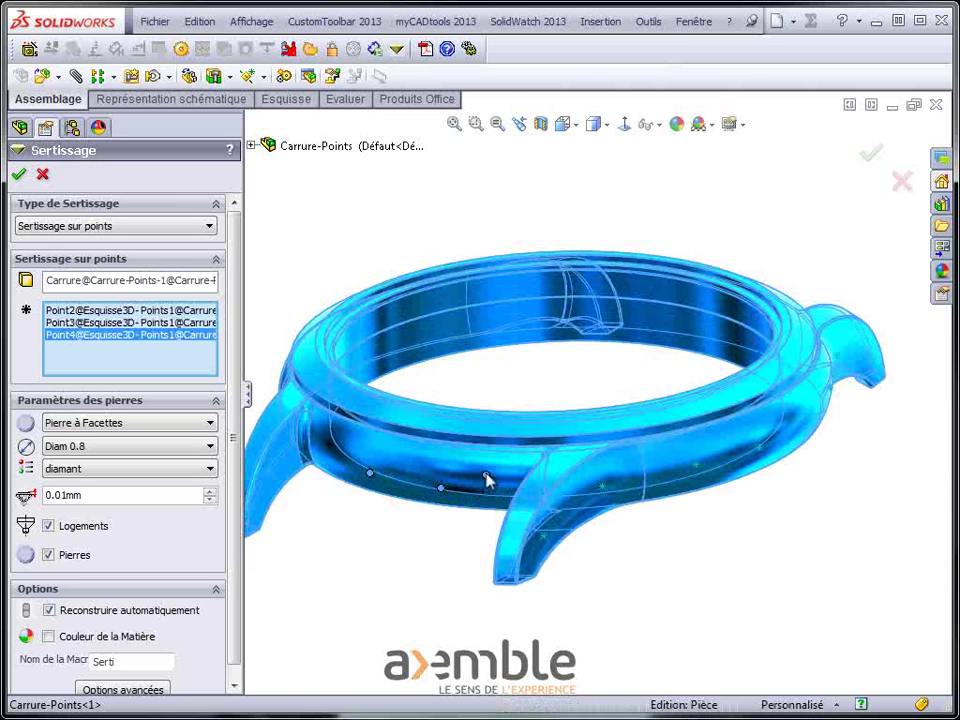
# Try stone diameters 1.6 and 2.2, then settle on Diam 1.8.
pyautogui.click(210, 446)
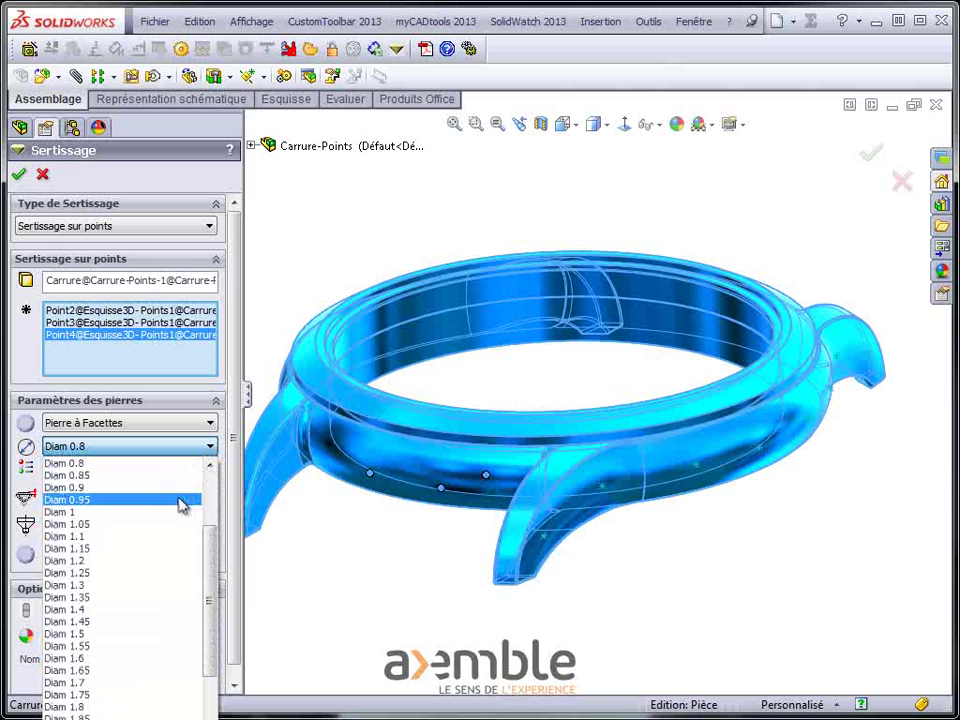
pyautogui.click(138, 659)
pyautogui.click(211, 447)
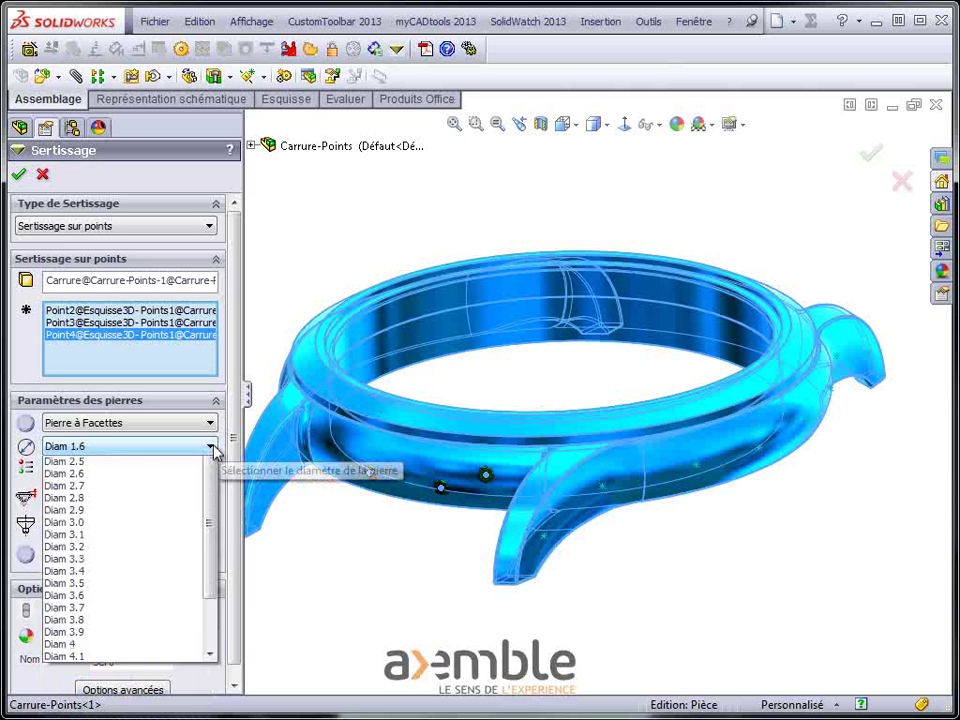
pyautogui.click(148, 587)
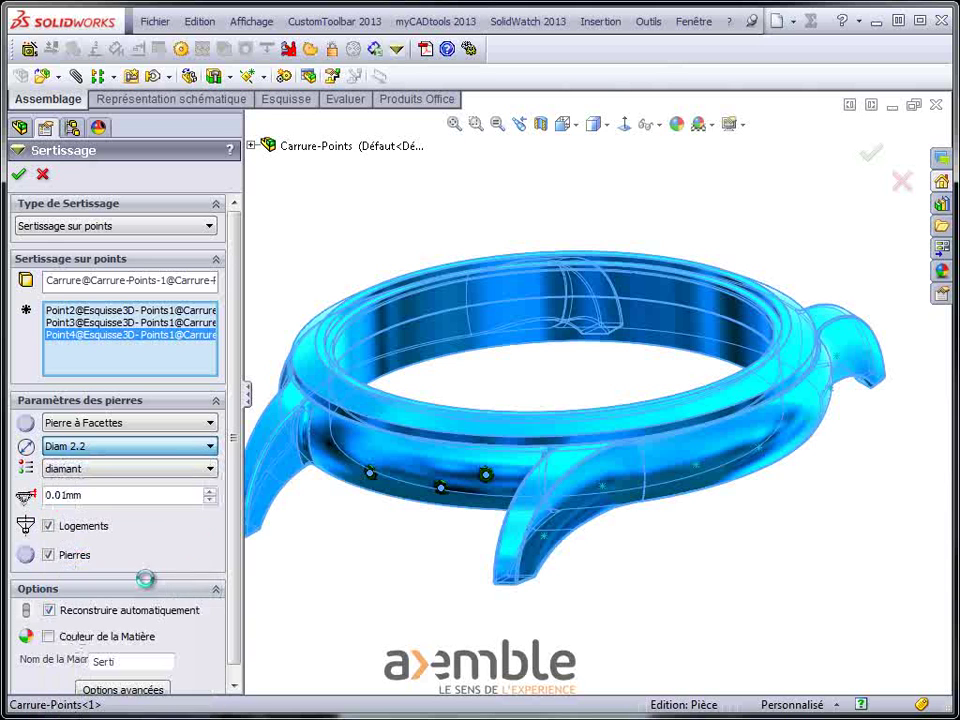
pyautogui.click(210, 447)
pyautogui.moveTo(210, 664); pyautogui.dragTo(212, 589)
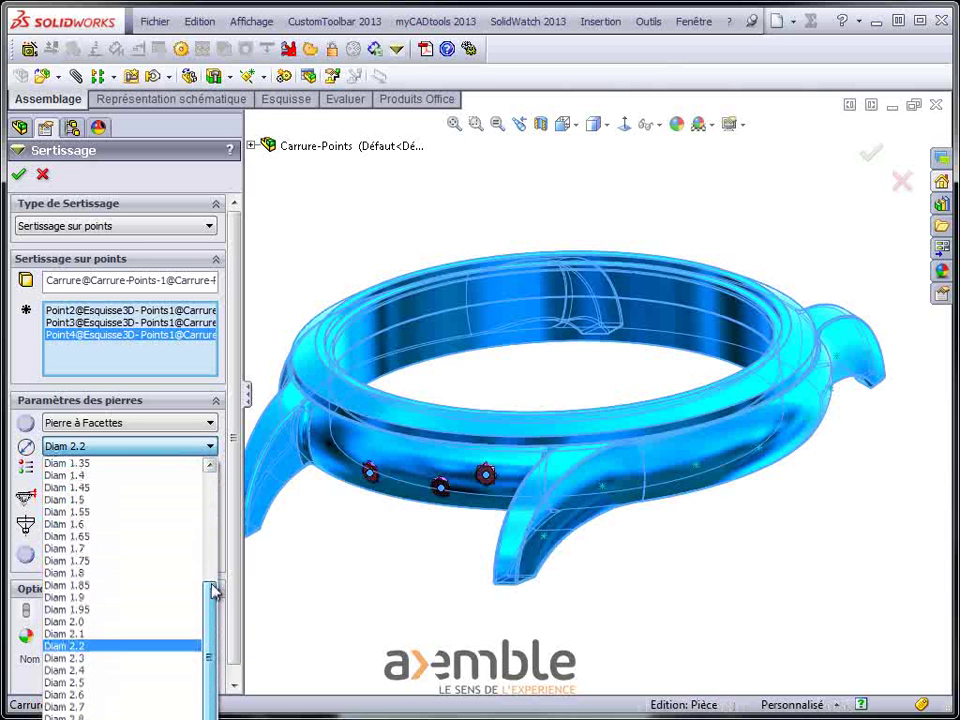
pyautogui.click(192, 572)
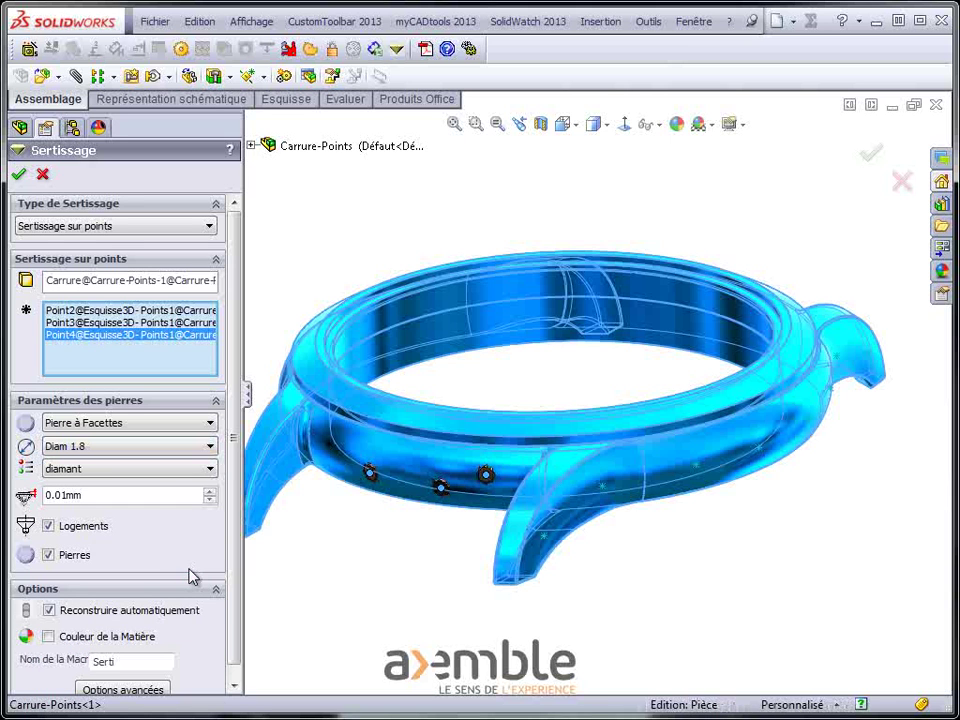
# Add the two Esquisse3D-Points2 points on each lug and make the stones rubis.
pyautogui.click(543, 537)
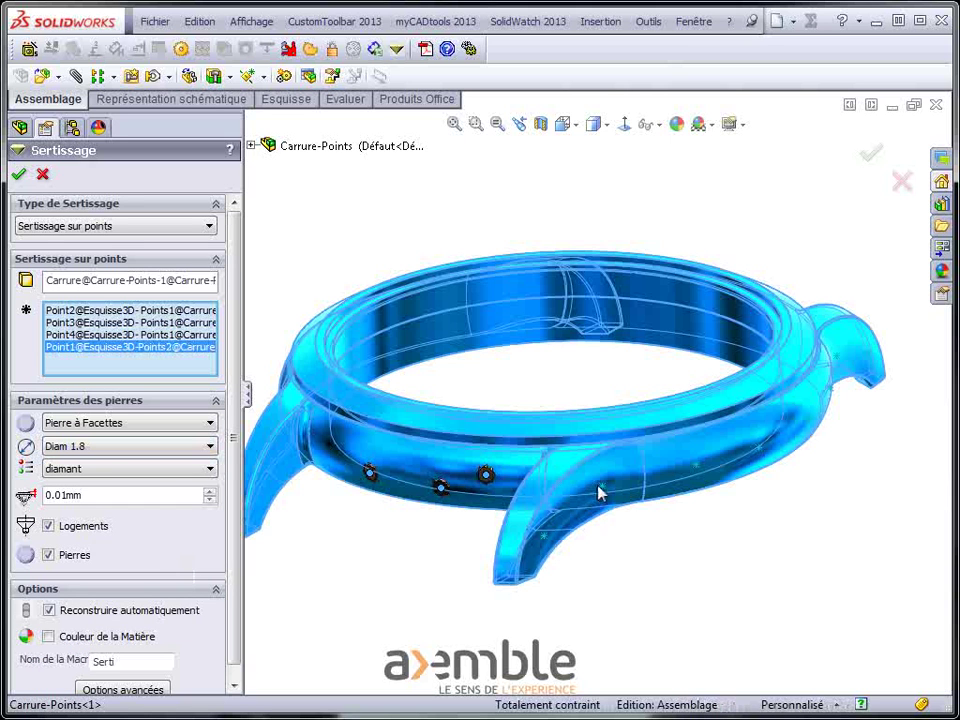
pyautogui.click(601, 487)
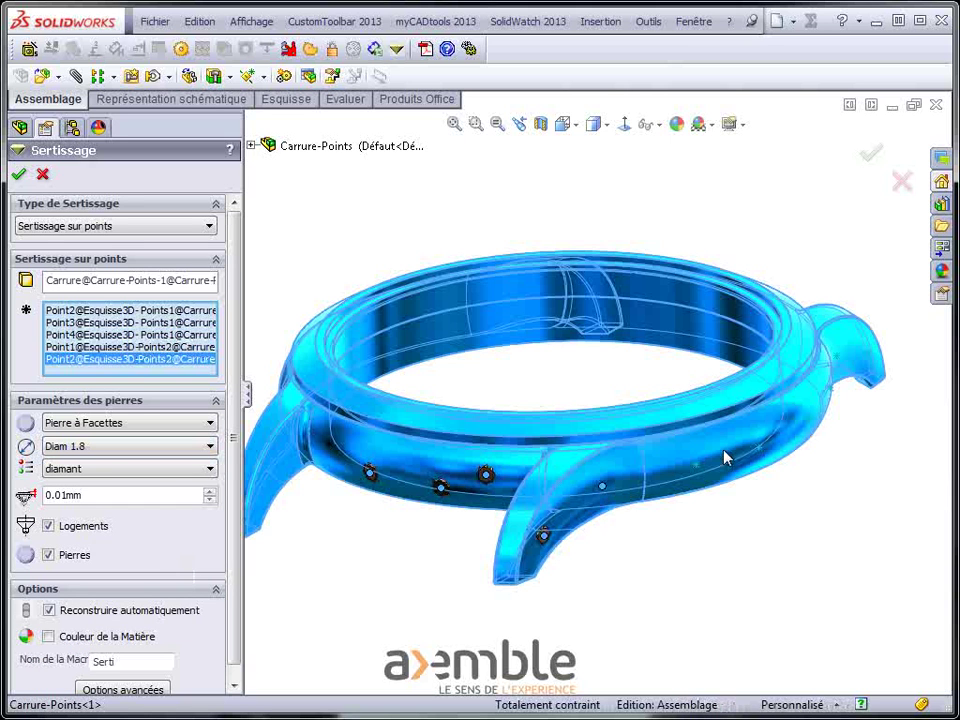
pyautogui.click(836, 356)
pyautogui.click(867, 355)
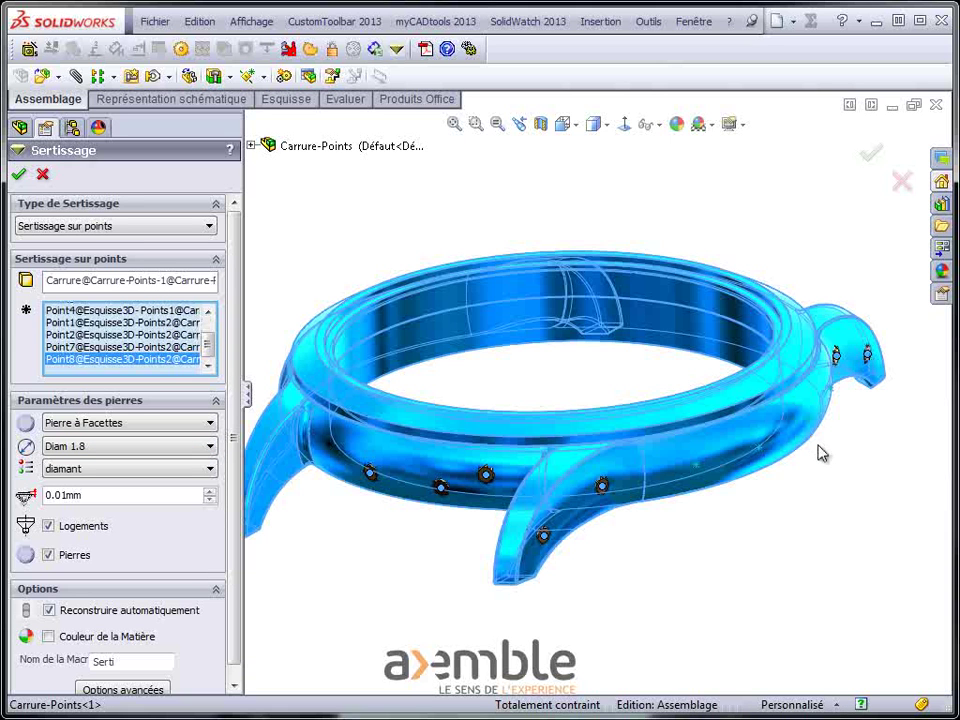
pyautogui.click(211, 469)
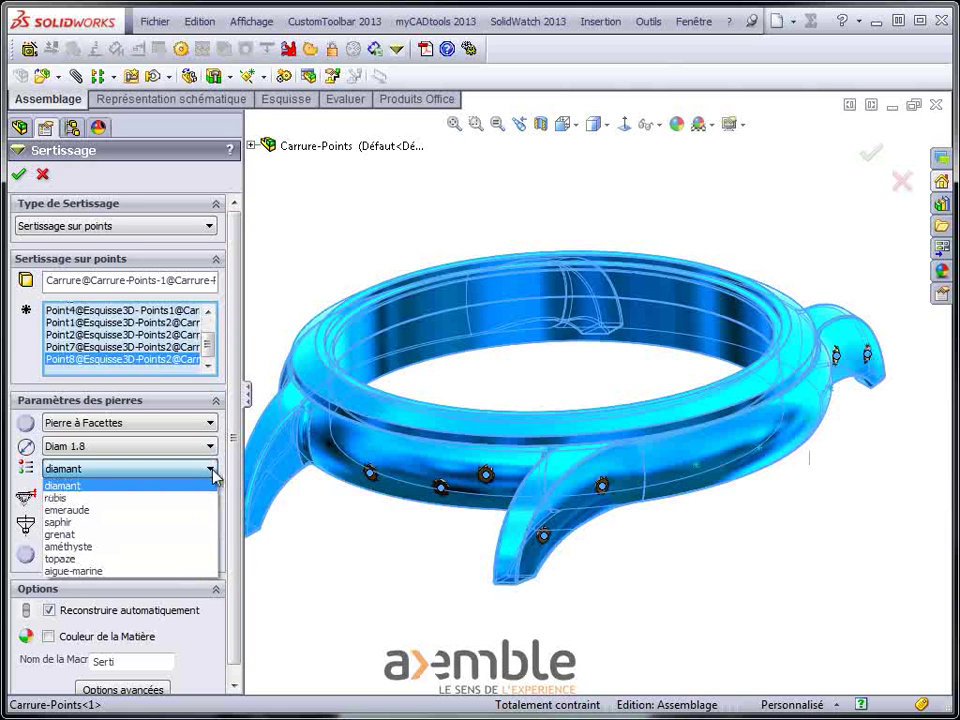
pyautogui.click(193, 507)
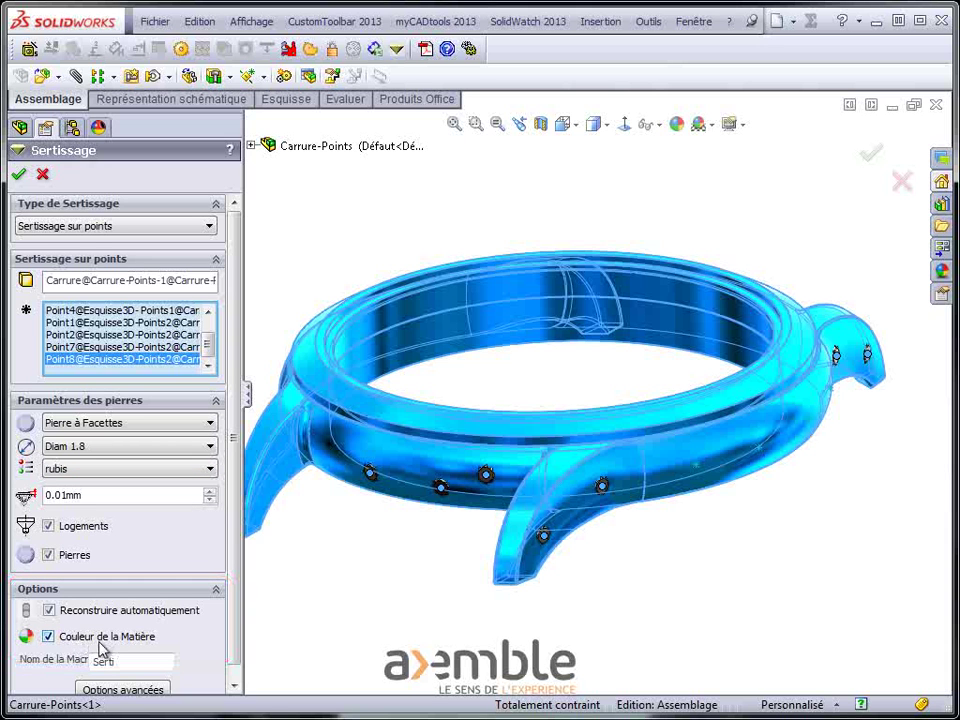
# Raise the stone height offset to 0.10mm.
pyautogui.scroll(-2, 265, 505)
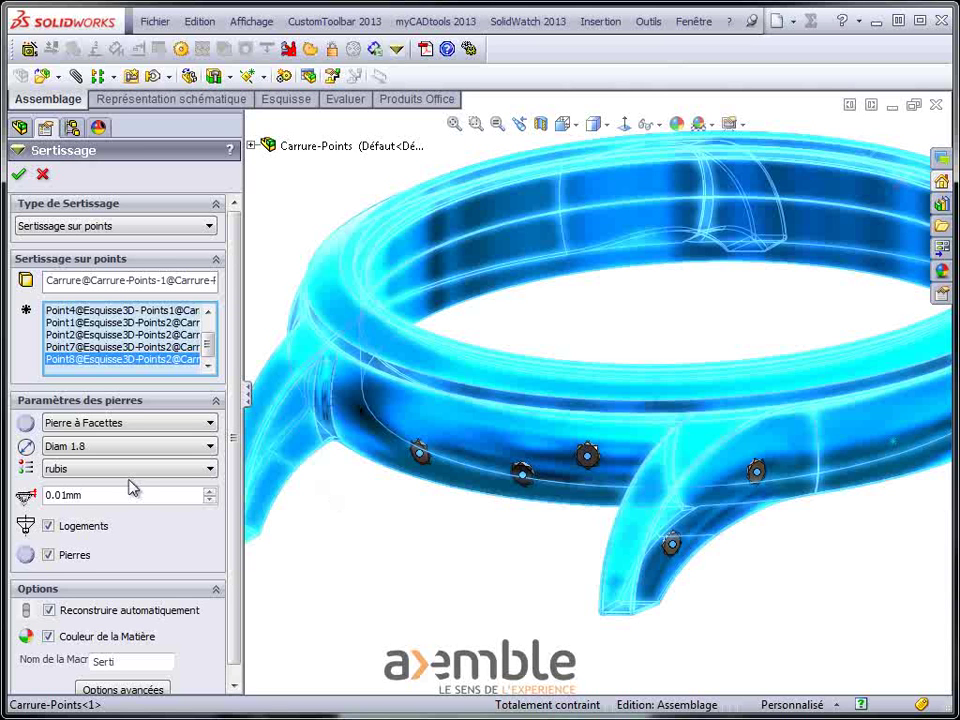
pyautogui.click(210, 492)
pyautogui.click(210, 492)
pyautogui.click(210, 492)
pyautogui.click(210, 492)
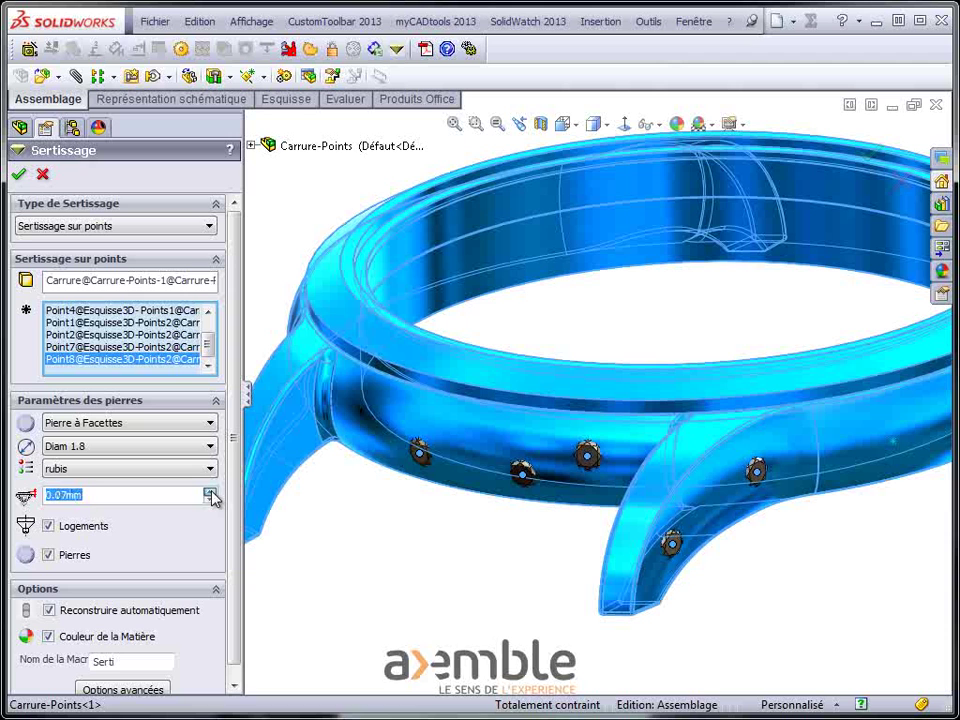
pyautogui.click(210, 492)
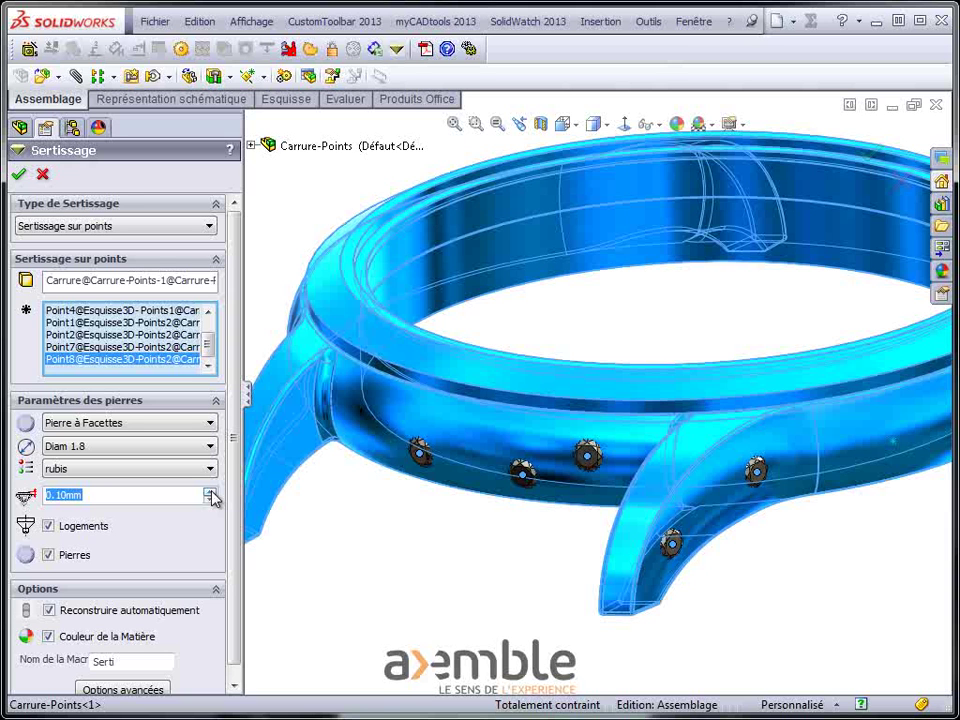
# In Options avancées, keep only Feuilletis bas de Pierre checked and apply.
pyautogui.click(140, 686)
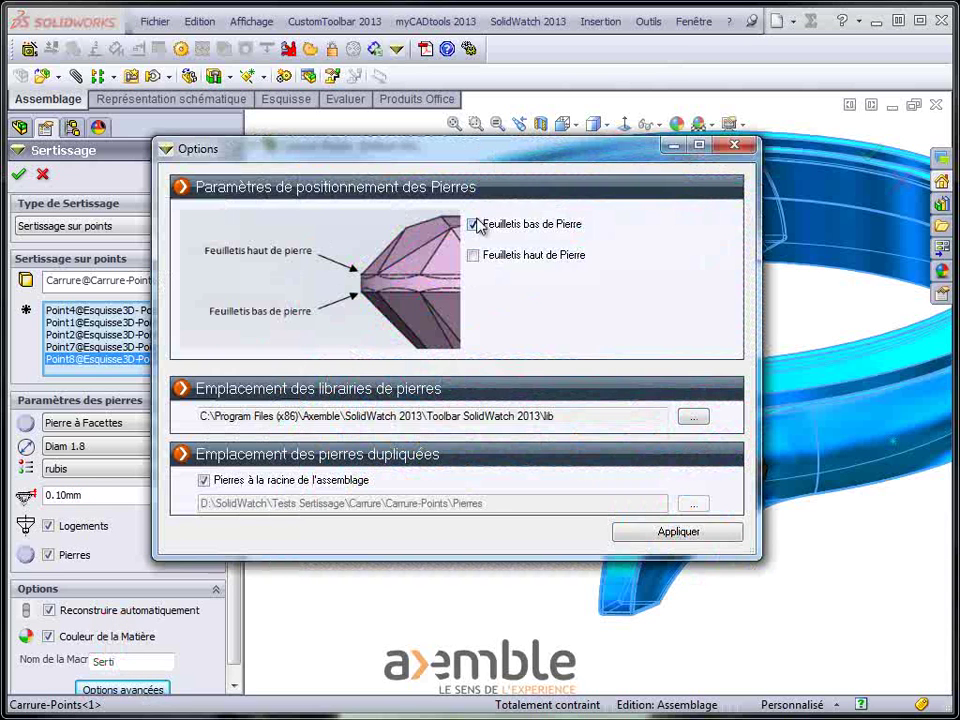
pyautogui.click(473, 224)
pyautogui.click(474, 225)
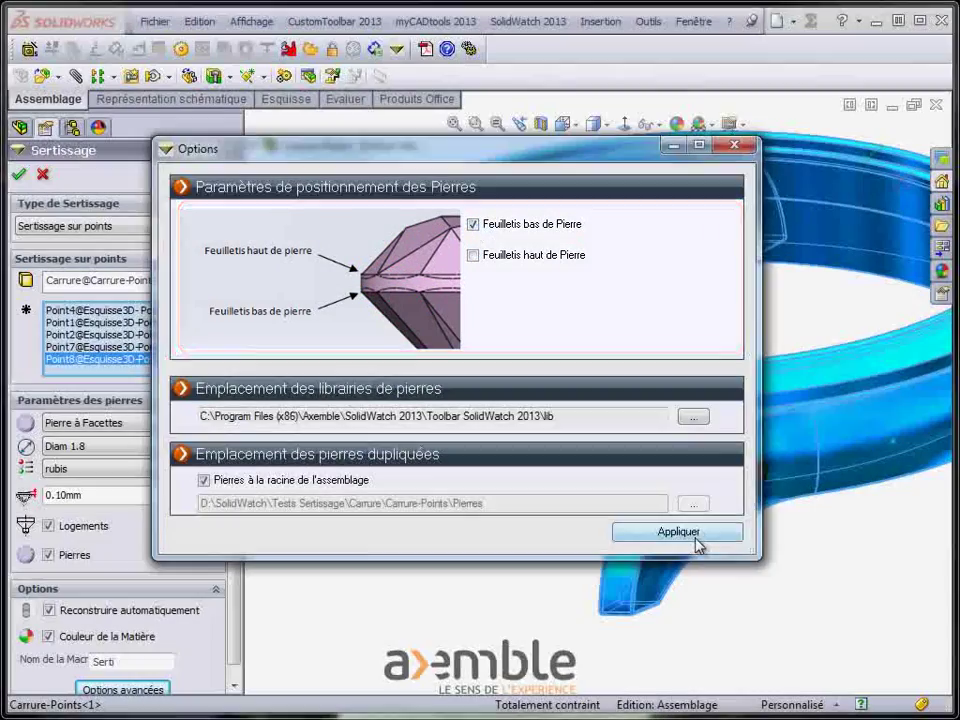
pyautogui.click(694, 538)
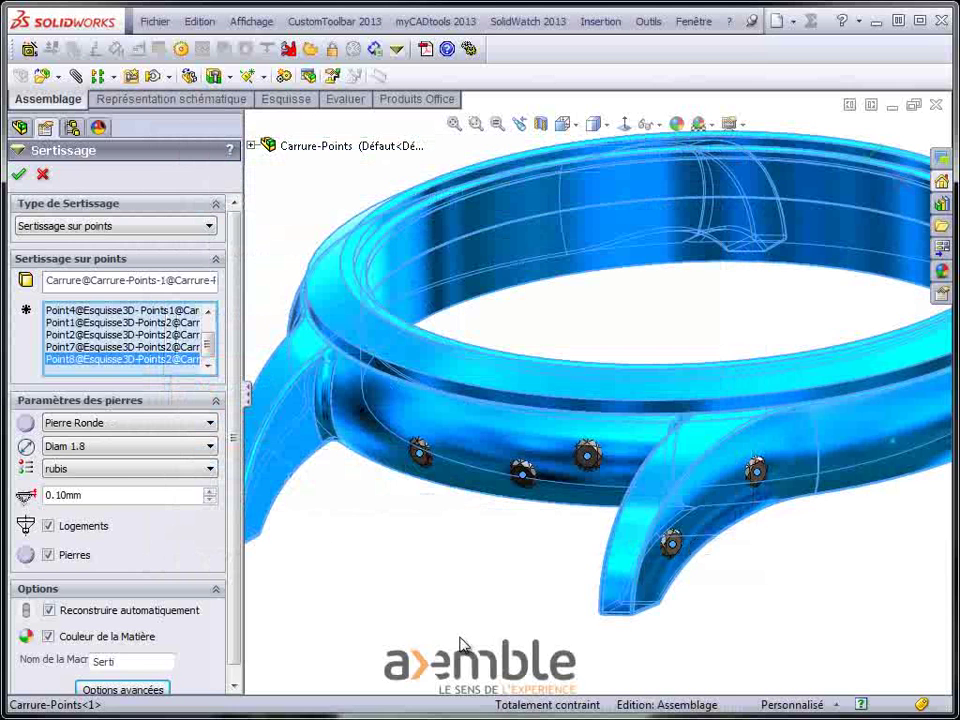
# Rename the macro to 'Serti Points' and validate the Sertissage.
pyautogui.click(167, 660)
pyautogui.write('Points')
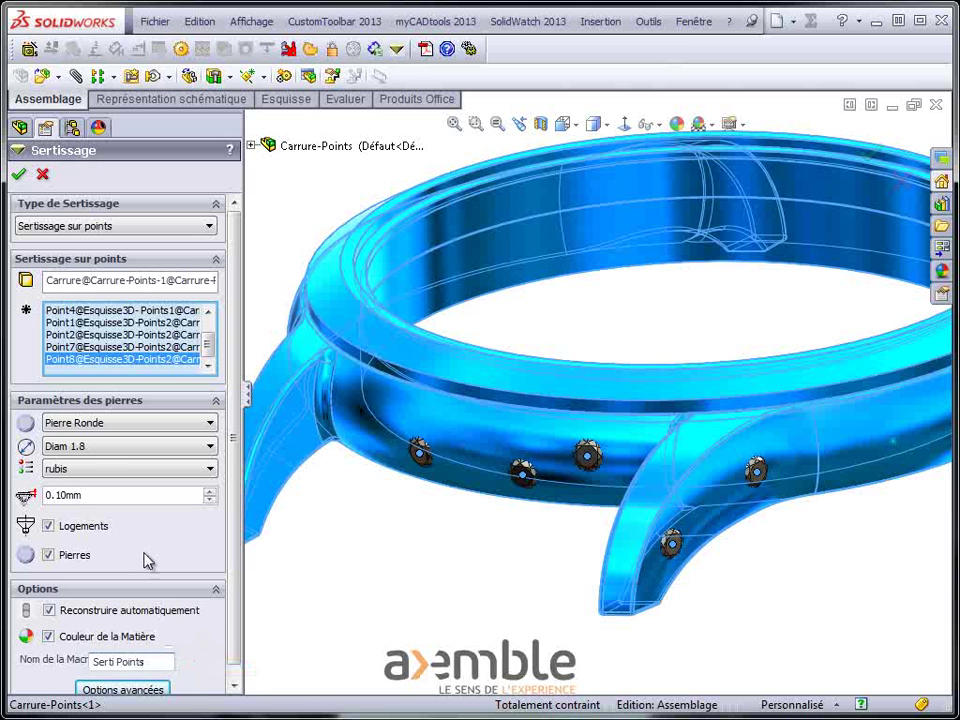
pyautogui.click(18, 174)
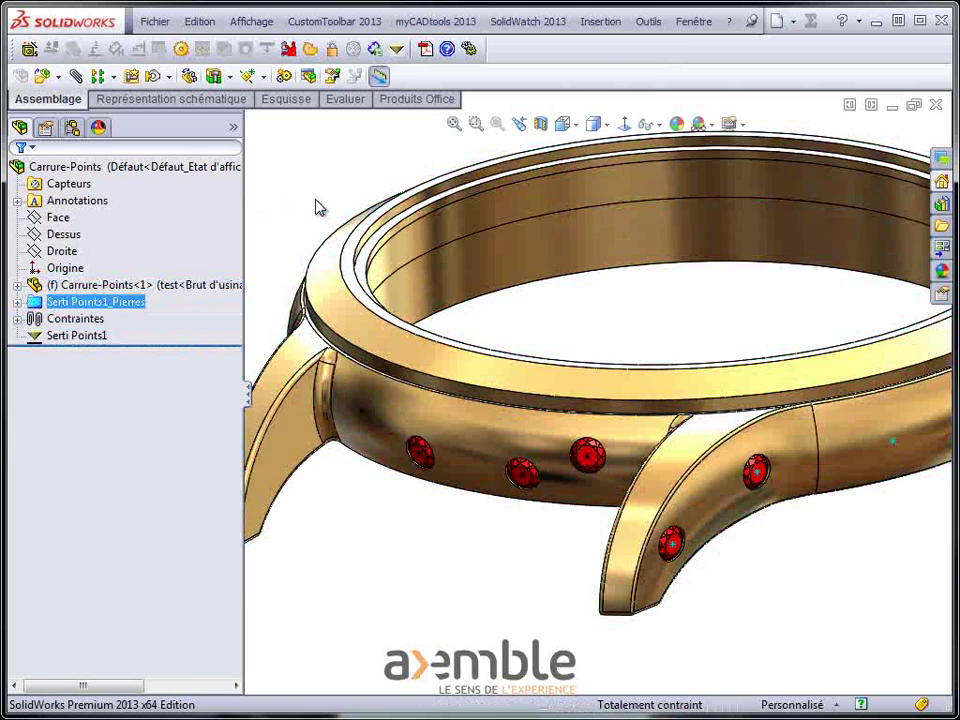
pyautogui.press('f')
pyautogui.moveTo(409, 182)
pyautogui.mouseDown(button='middle')
pyautogui.moveTo(520, 219)
pyautogui.moveTo(497, 231)
pyautogui.moveTo(531, 240)
pyautogui.mouseUp(button='middle')
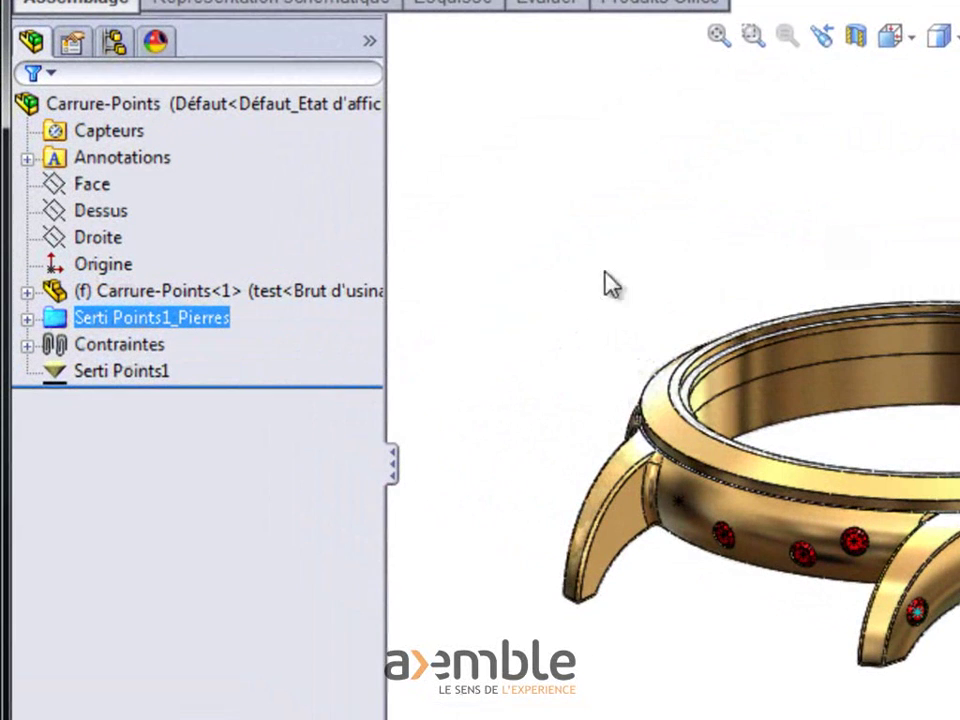
pyautogui.click(166, 380)
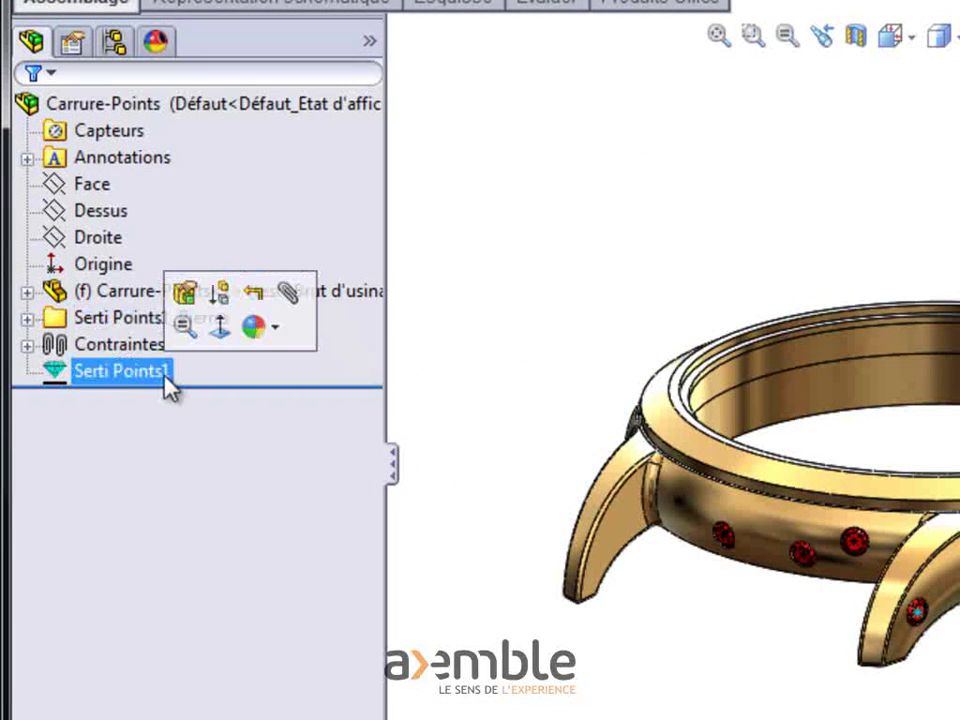
pyautogui.click(166, 376)
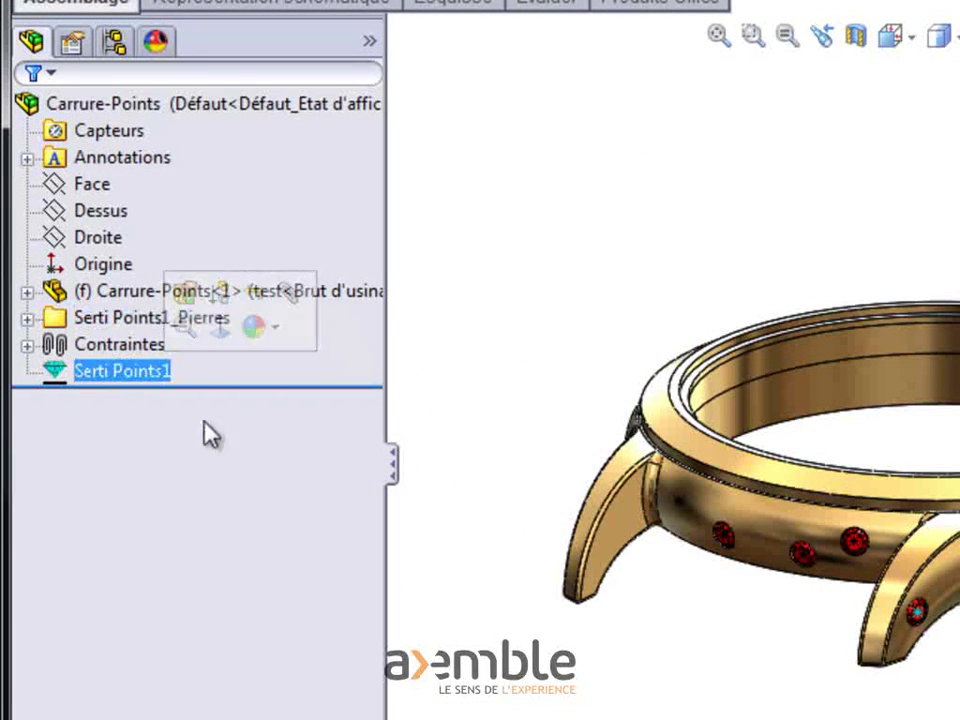
pyautogui.click(27, 319)
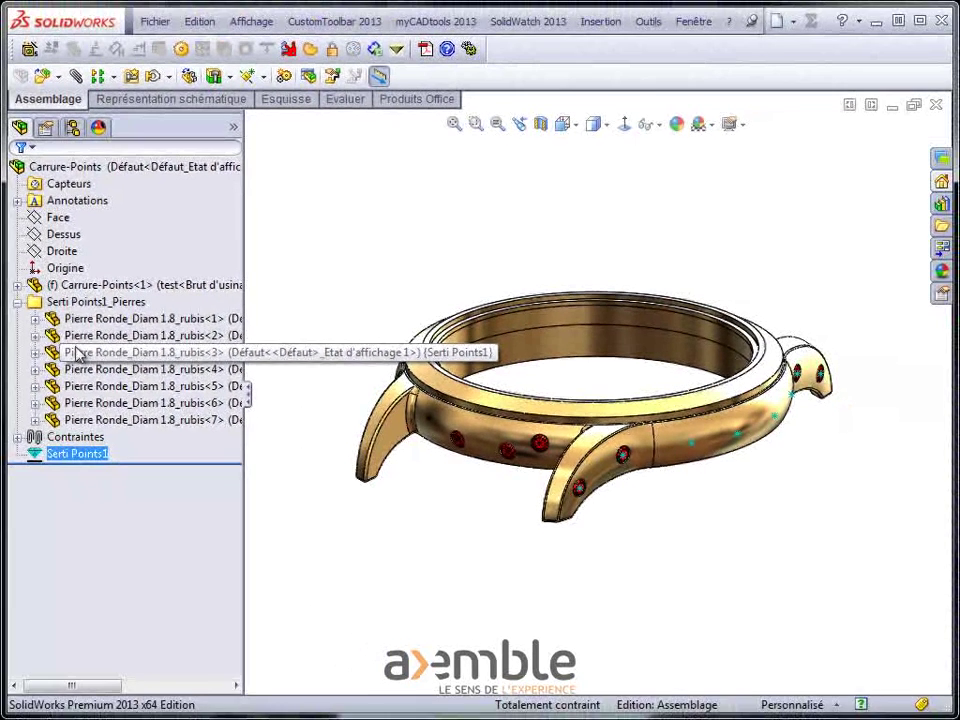
pyautogui.click(18, 303)
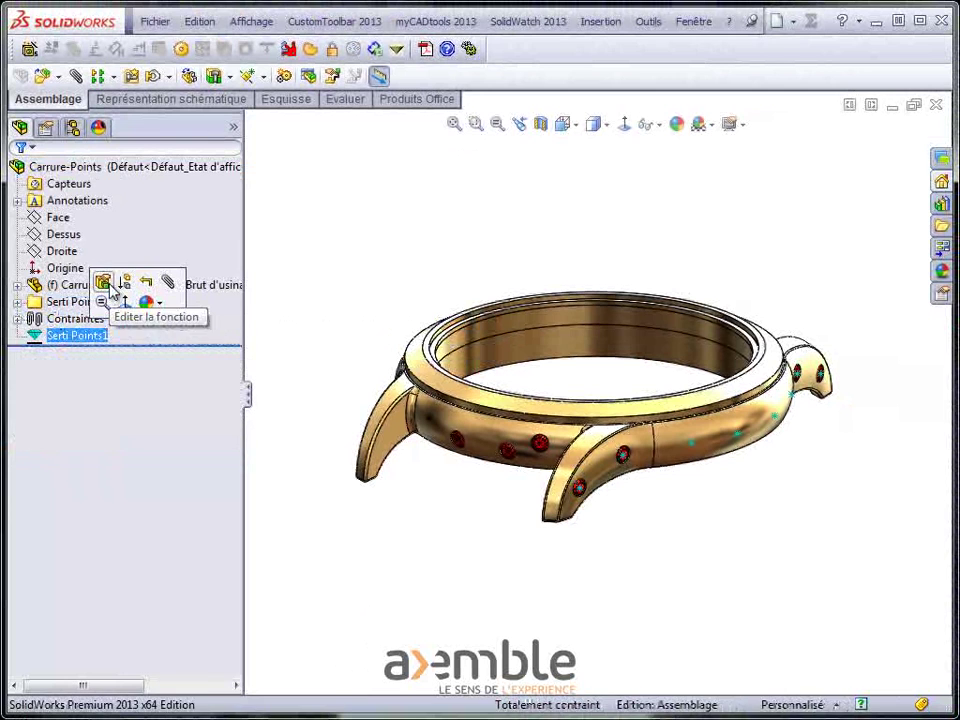
# Edit Serti Points1 to use Pierre à Facettes stones at Diam 1.6.
pyautogui.click(107, 284)
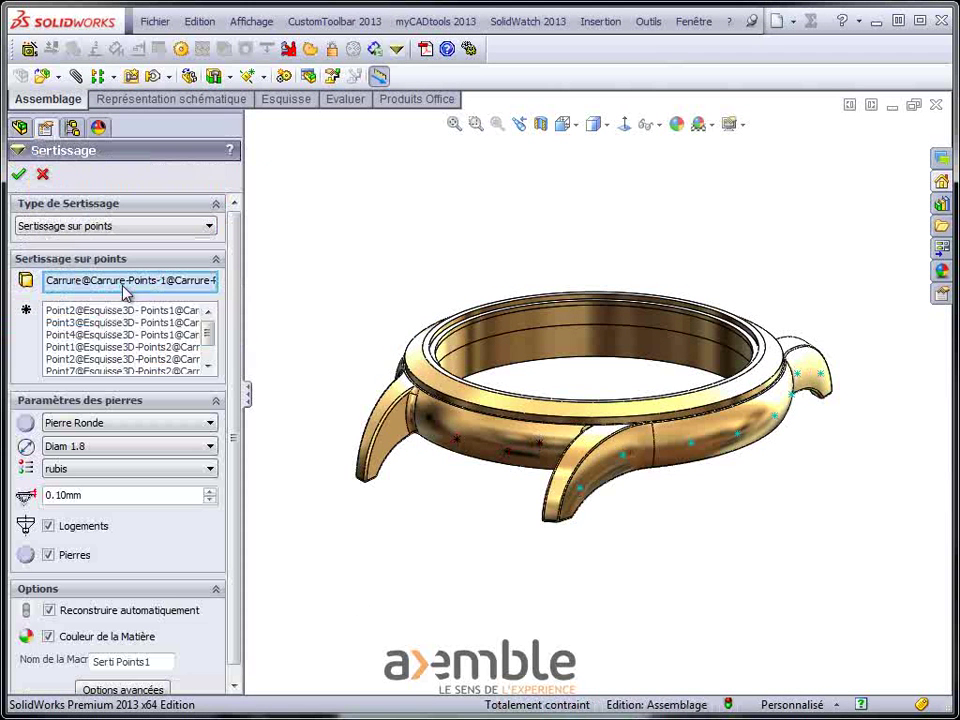
pyautogui.scroll(-2, 628, 401)
pyautogui.scroll(-2, 628, 400)
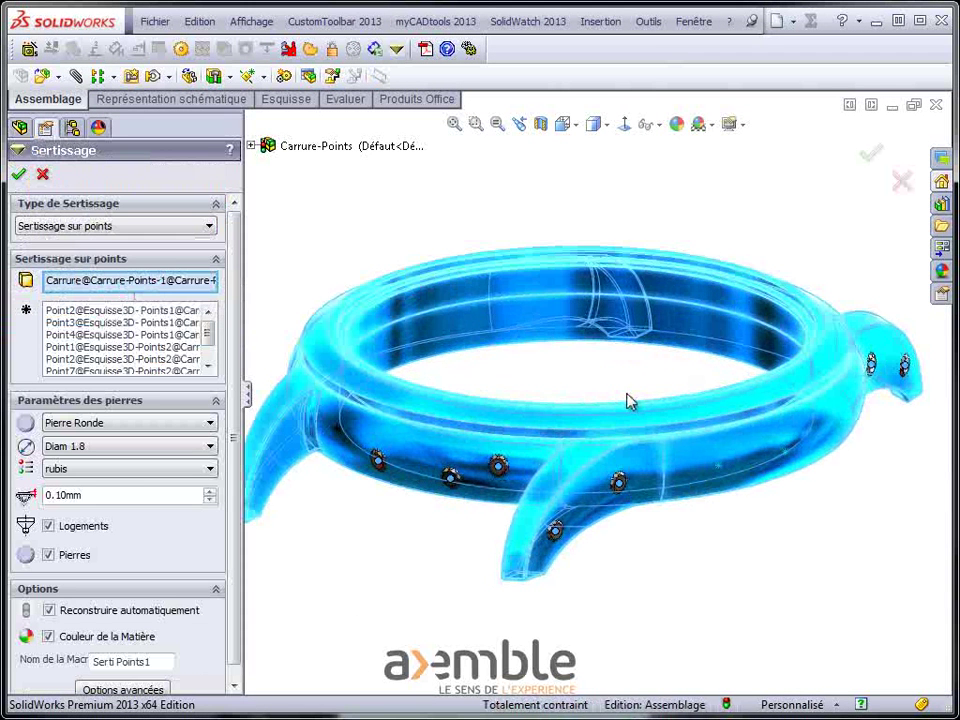
pyautogui.click(210, 422)
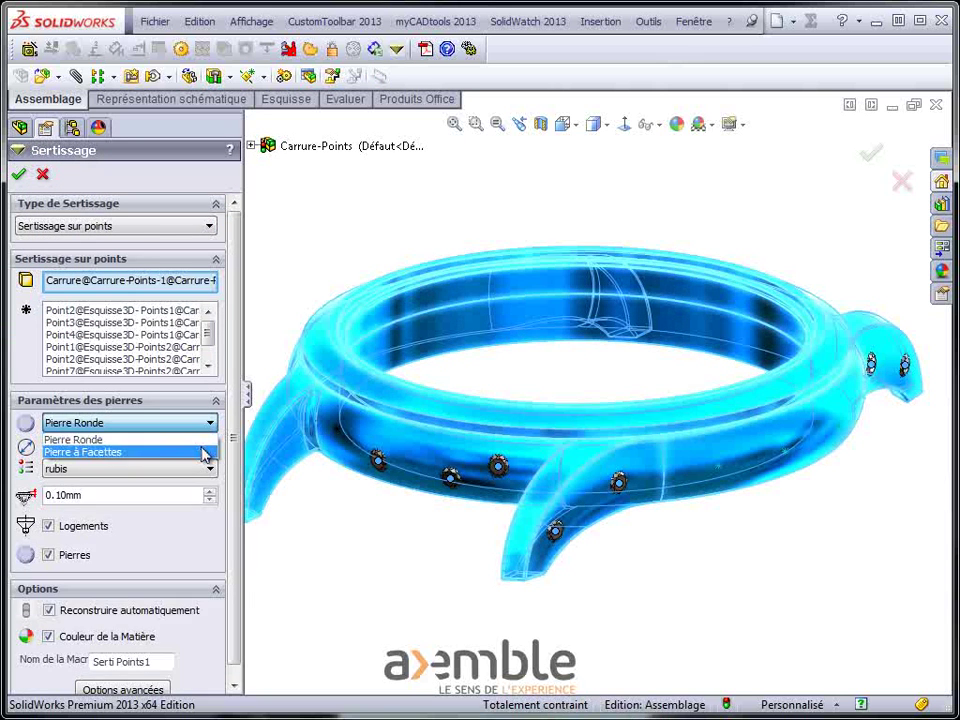
pyautogui.click(208, 451)
pyautogui.click(210, 447)
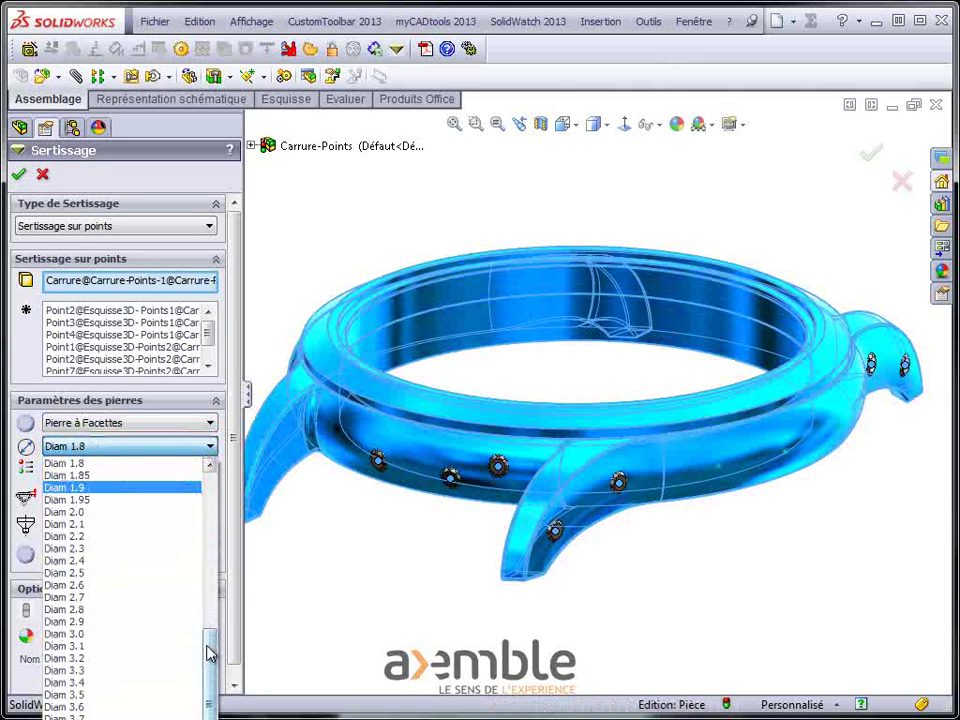
pyautogui.moveTo(208, 643); pyautogui.dragTo(210, 623)
pyautogui.click(122, 501)
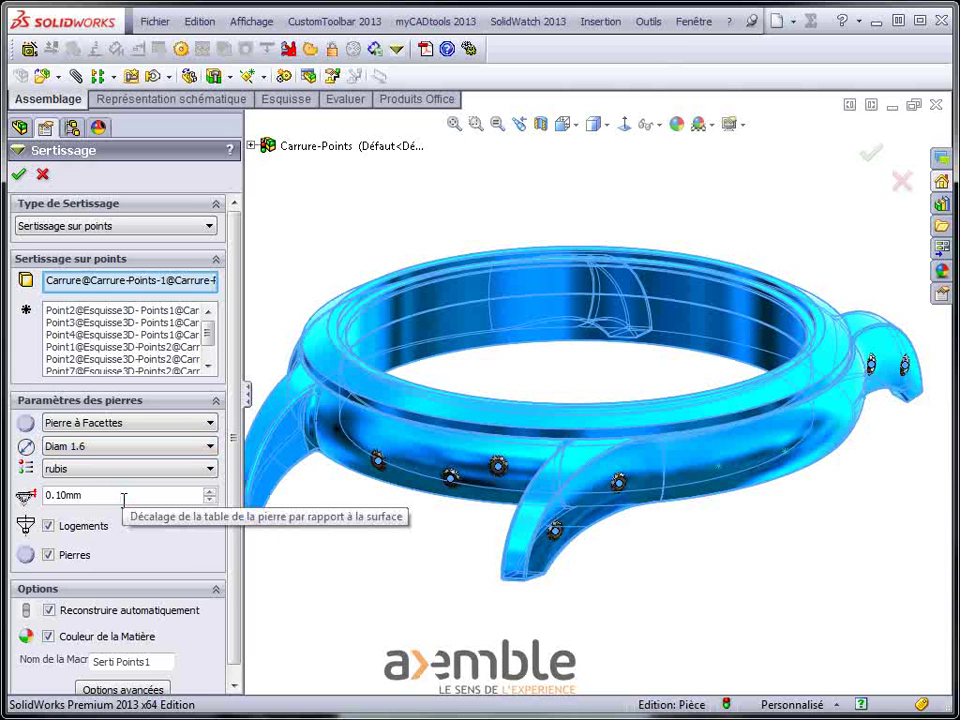
# Lower the table offset to 0.05mm, apply the edit, then begin a new Sertissage.
pyautogui.click(209, 502)
pyautogui.click(209, 502)
pyautogui.doubleClick(209, 502)
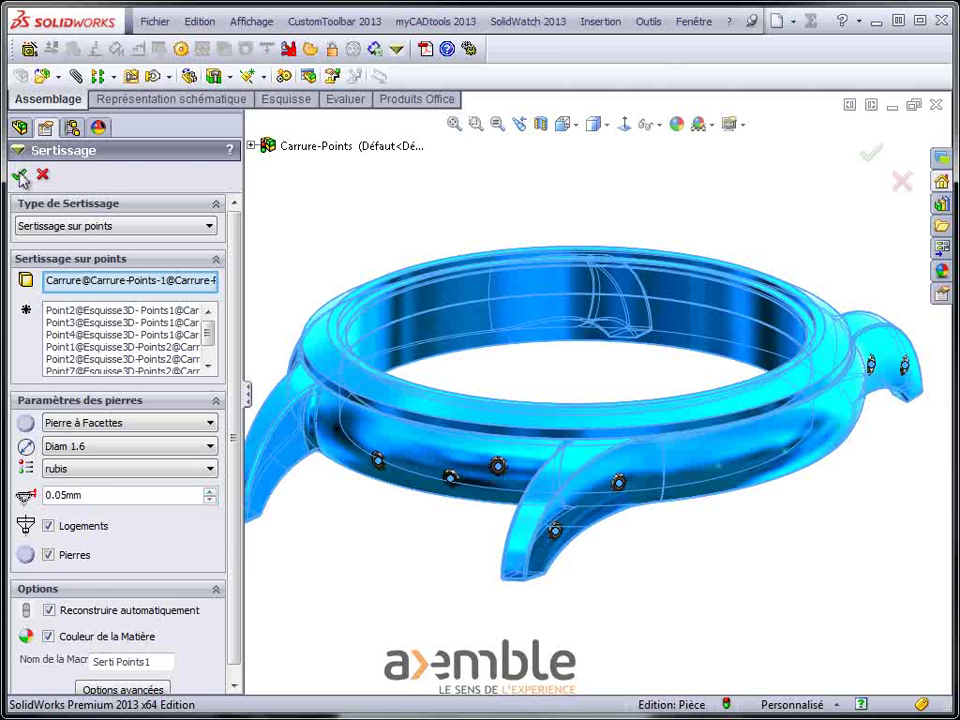
pyautogui.click(18, 174)
pyautogui.moveTo(574, 326)
pyautogui.mouseDown(button='middle')
pyautogui.moveTo(545, 312)
pyautogui.moveTo(534, 328)
pyautogui.mouseUp(button='middle')
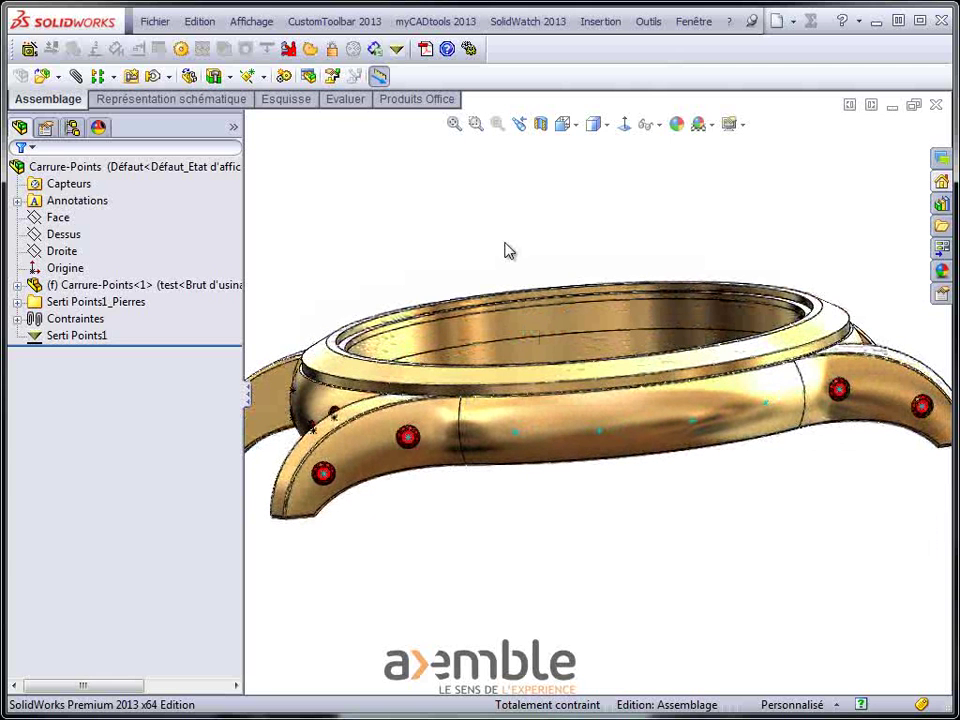
pyautogui.click(398, 50)
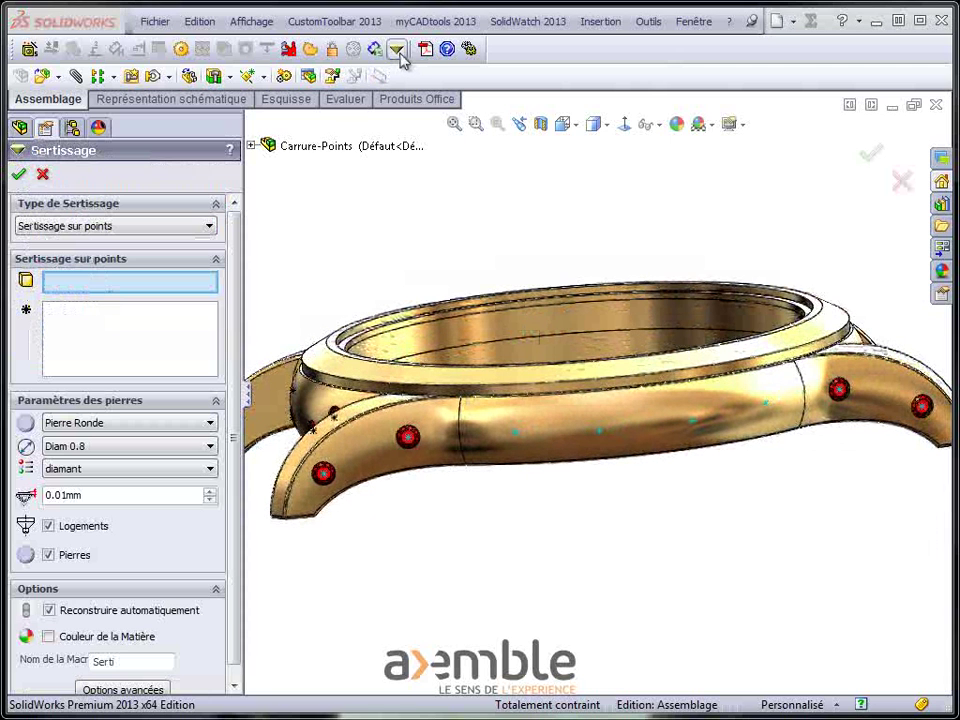
# Target the Carrure body and pick four case-side sketch points between the rubies.
pyautogui.click(323, 365)
pyautogui.click(208, 370)
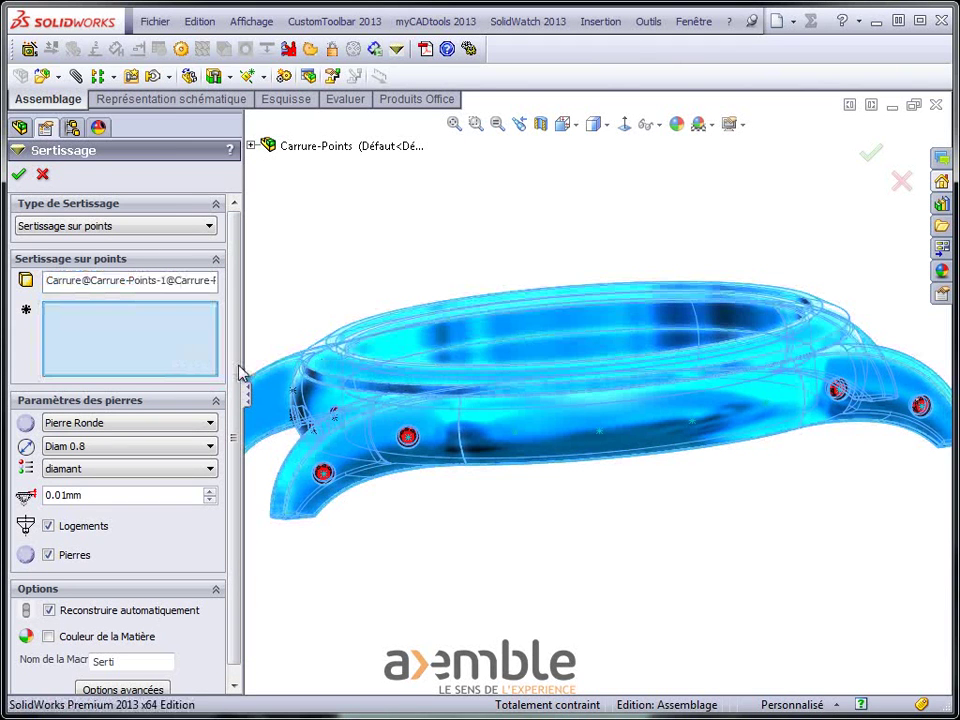
pyautogui.click(514, 433)
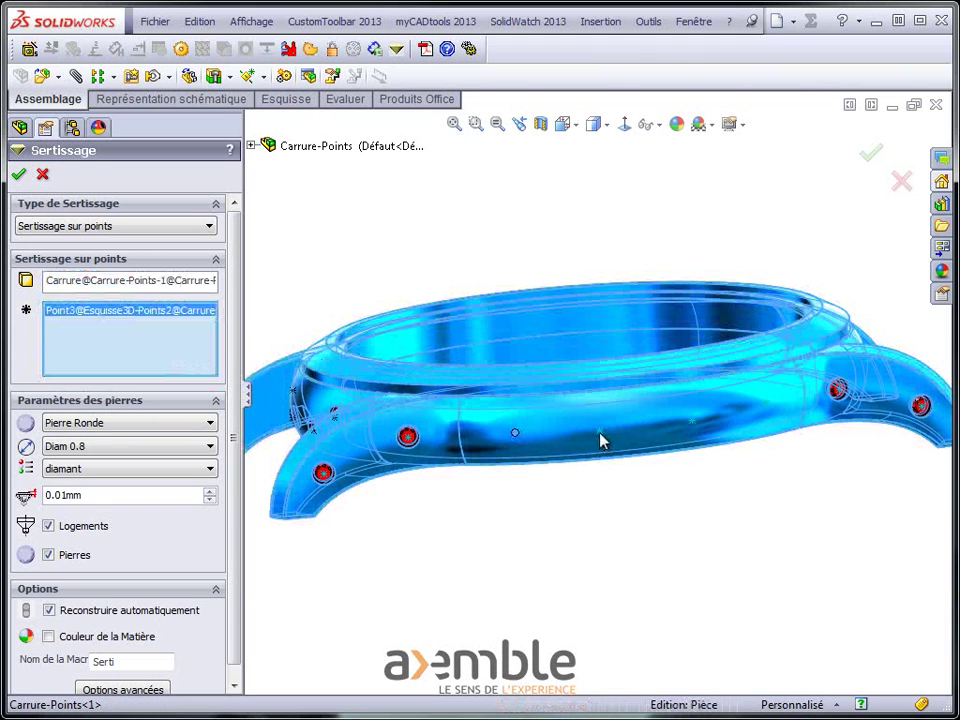
pyautogui.click(599, 432)
pyautogui.click(692, 421)
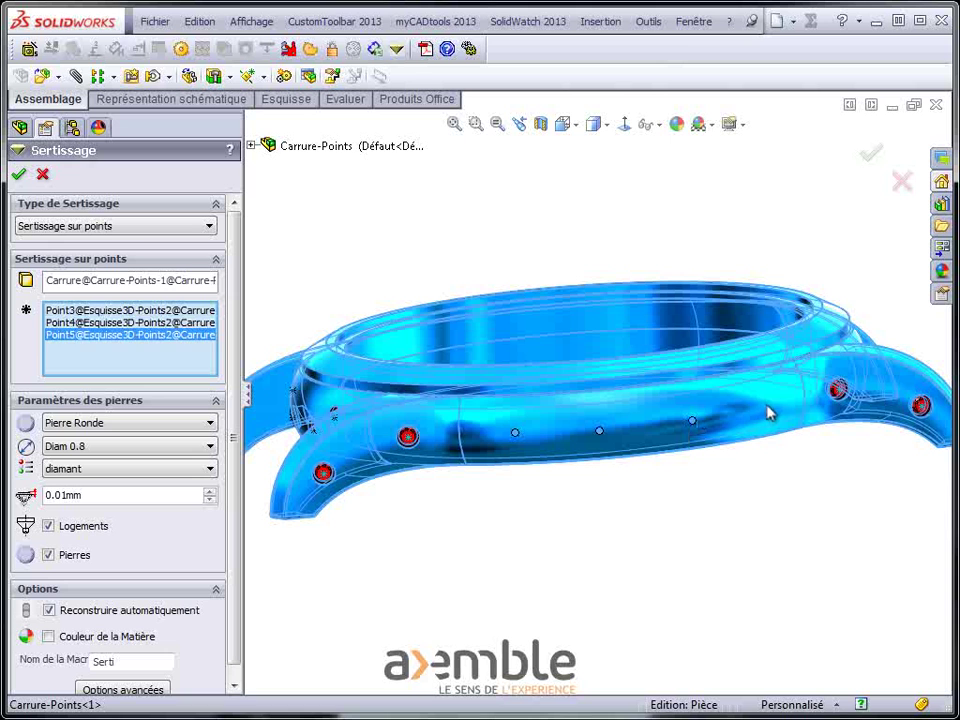
pyautogui.click(765, 405)
# Make them faceted Diam 1.7 emeraude stones in material colour and confirm.
pyautogui.click(205, 425)
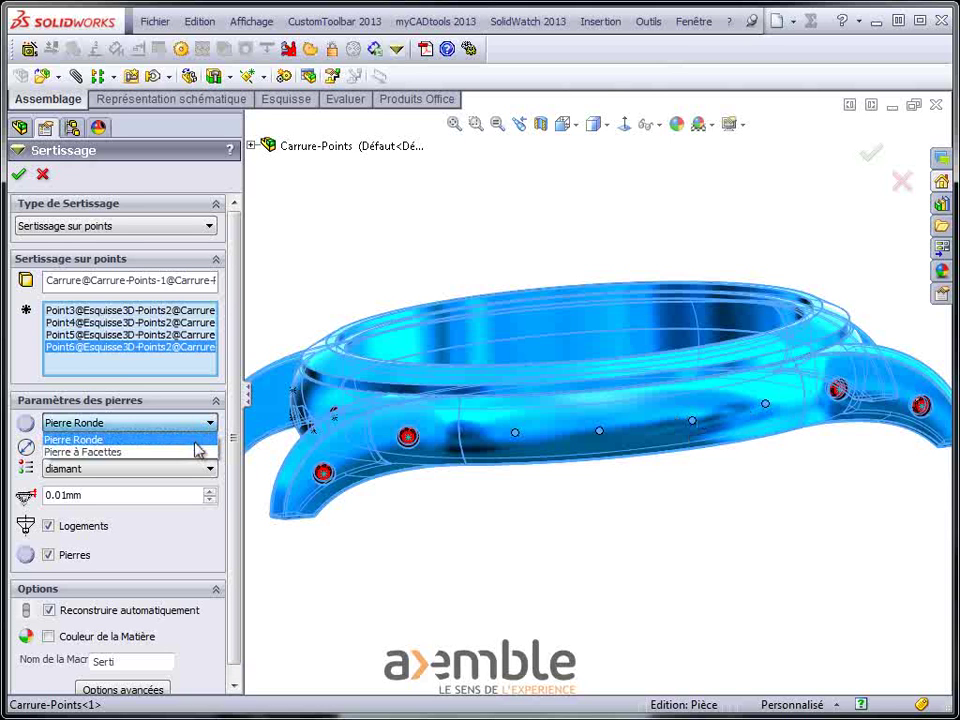
pyautogui.click(197, 451)
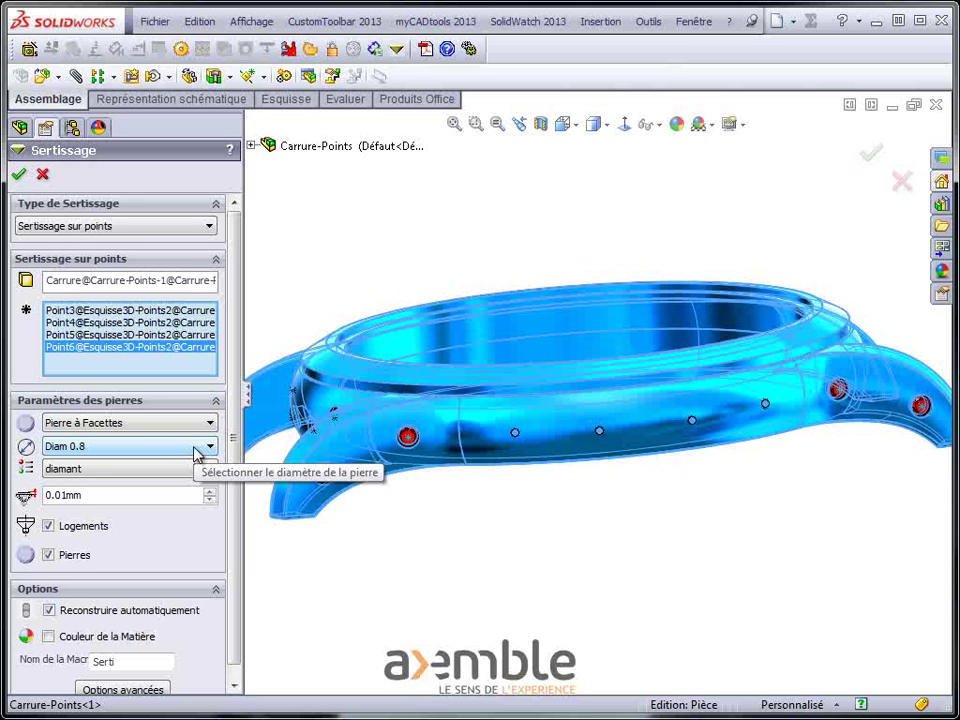
pyautogui.click(197, 451)
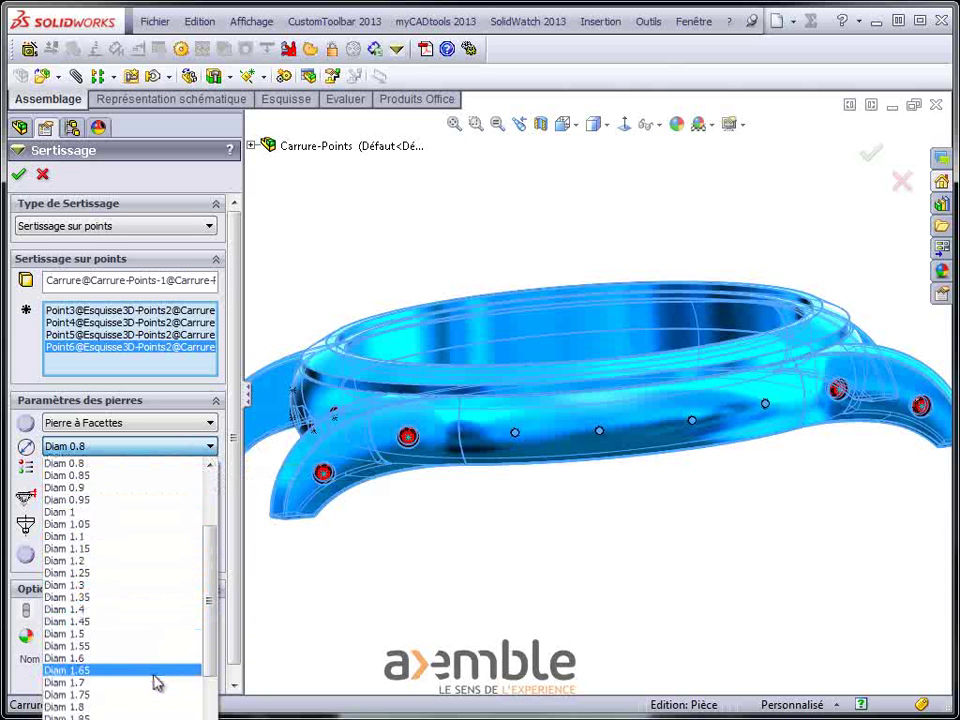
pyautogui.click(155, 682)
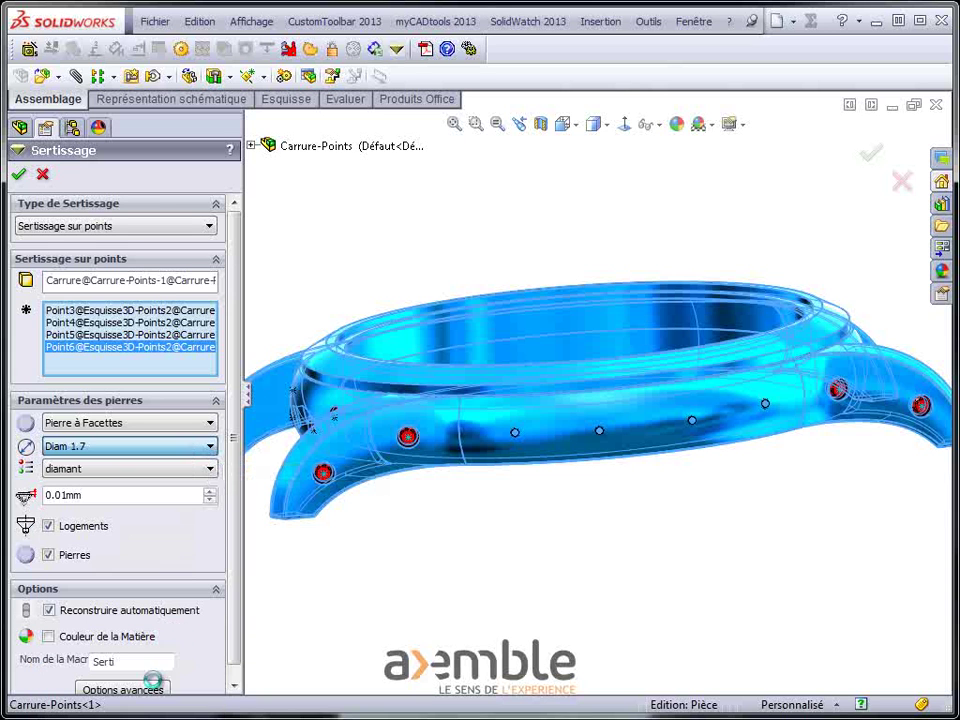
pyautogui.click(210, 469)
pyautogui.click(180, 513)
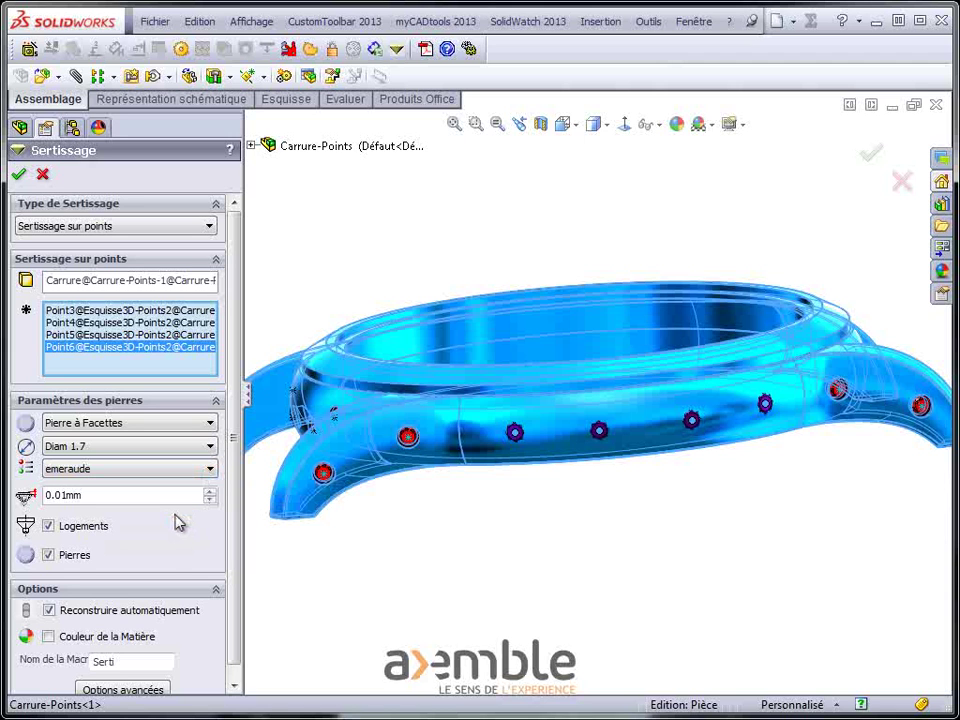
pyautogui.click(50, 637)
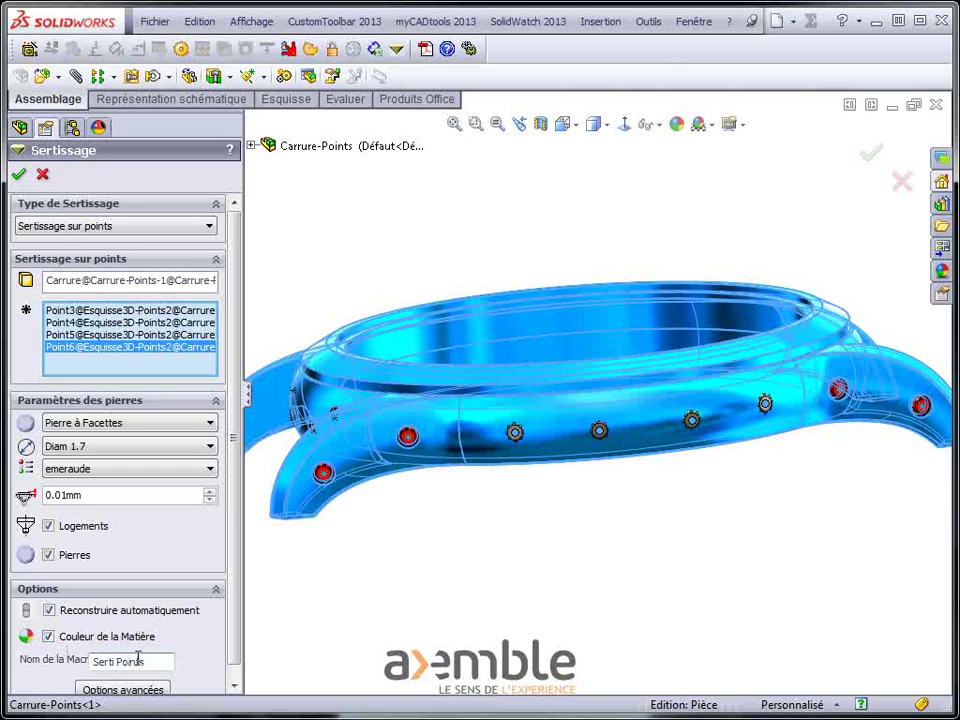
pyautogui.click(18, 174)
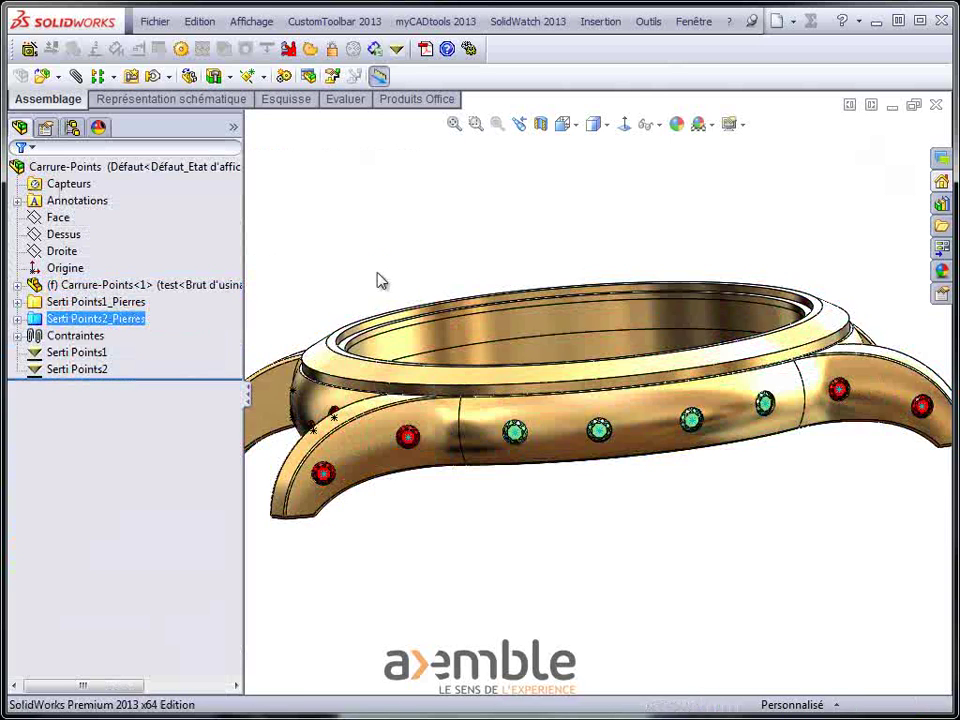
# Open one Diam 1.7 emeraude stone from the Serti Points2_Pierres folder as a part.
pyautogui.moveTo(383, 274); pyautogui.dragTo(402, 274, button='middle')
pyautogui.moveTo(408, 277); pyautogui.dragTo(404, 280, button='middle')
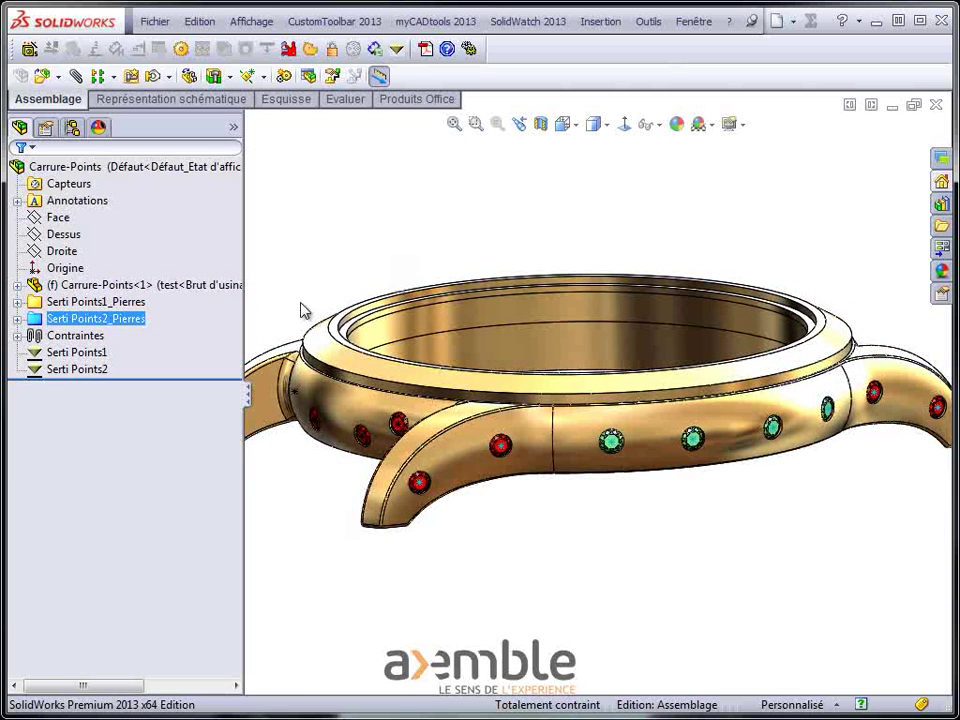
pyautogui.click(17, 320)
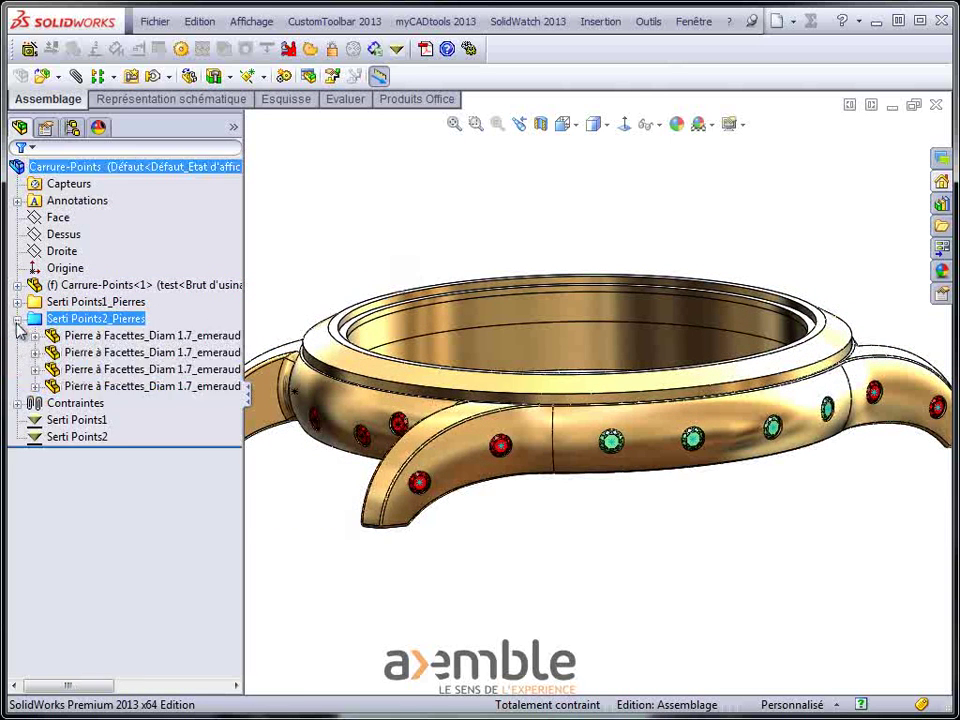
pyautogui.click(118, 354)
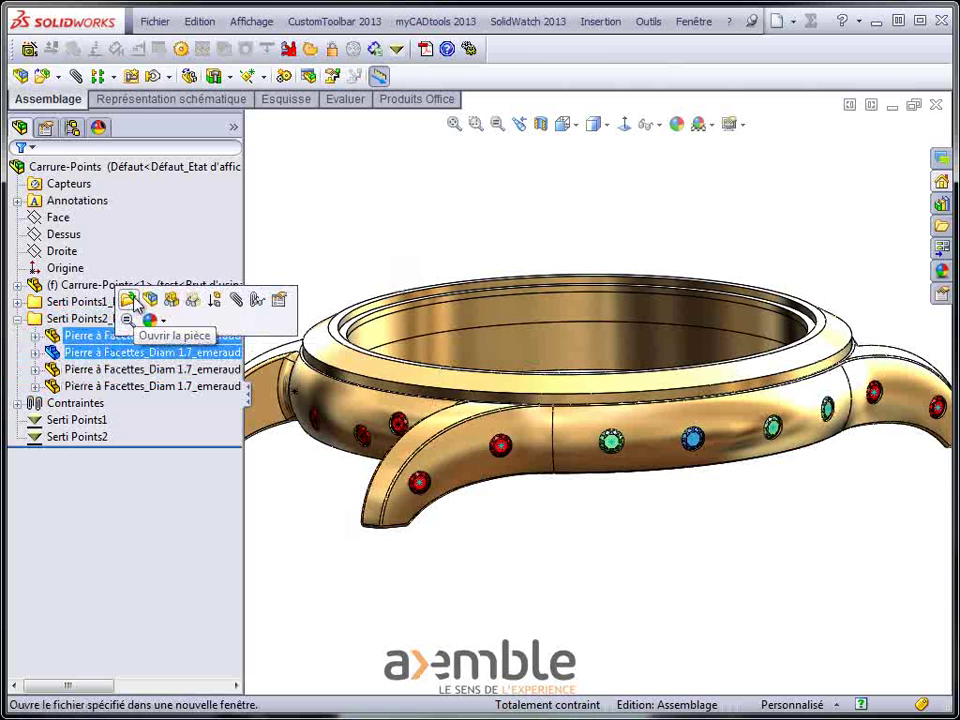
pyautogui.click(128, 300)
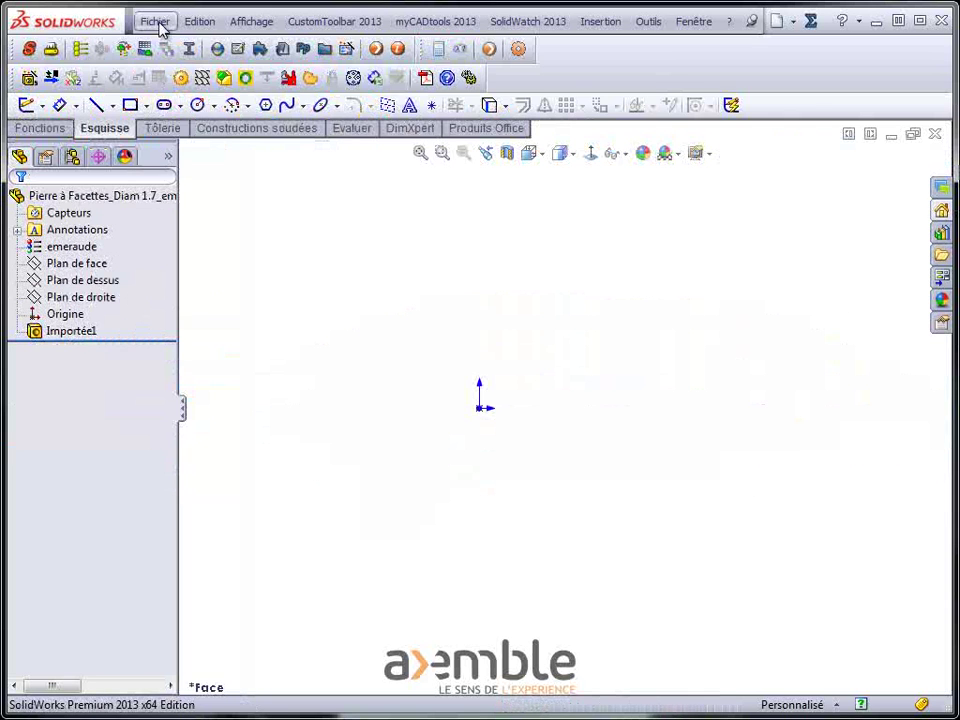
# Review the emerald part's custom properties in Fichier > Propriétés and close them.
pyautogui.click(157, 22)
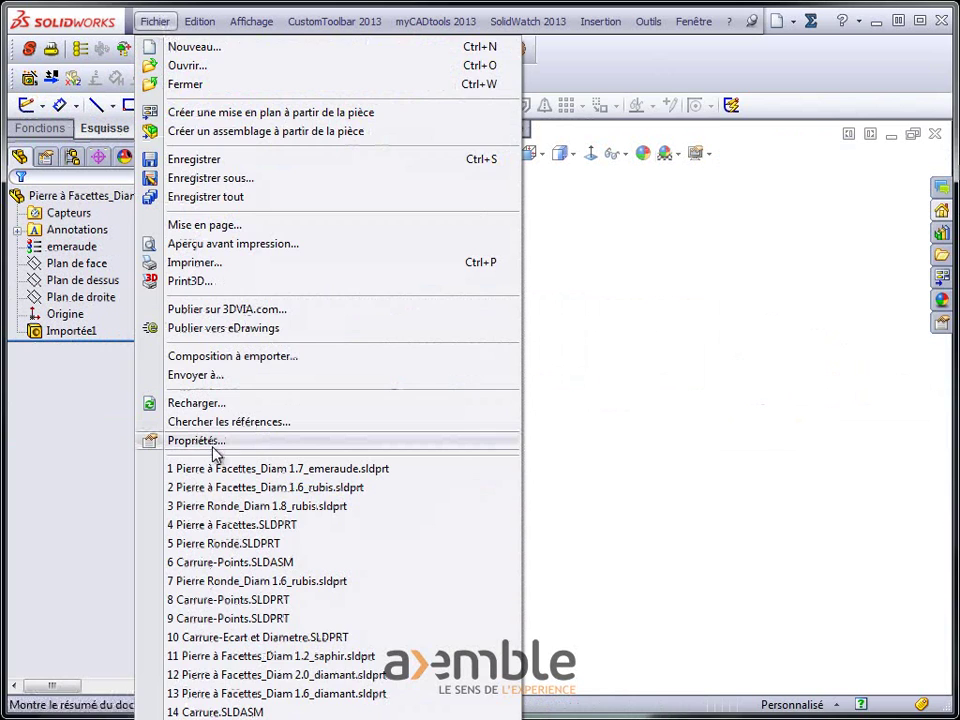
pyautogui.click(197, 440)
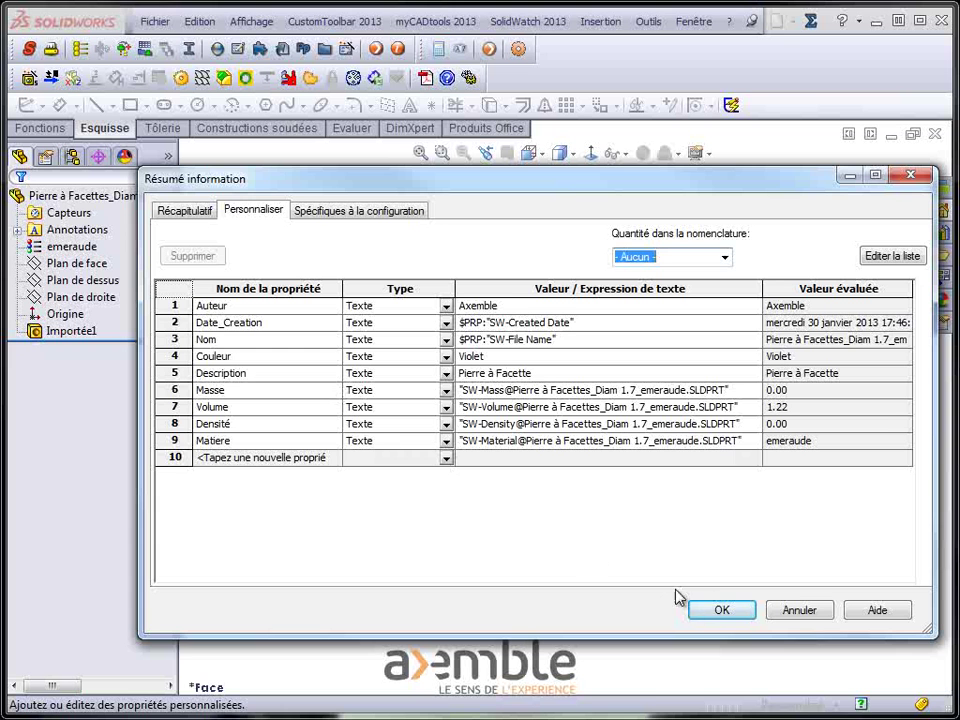
pyautogui.click(722, 612)
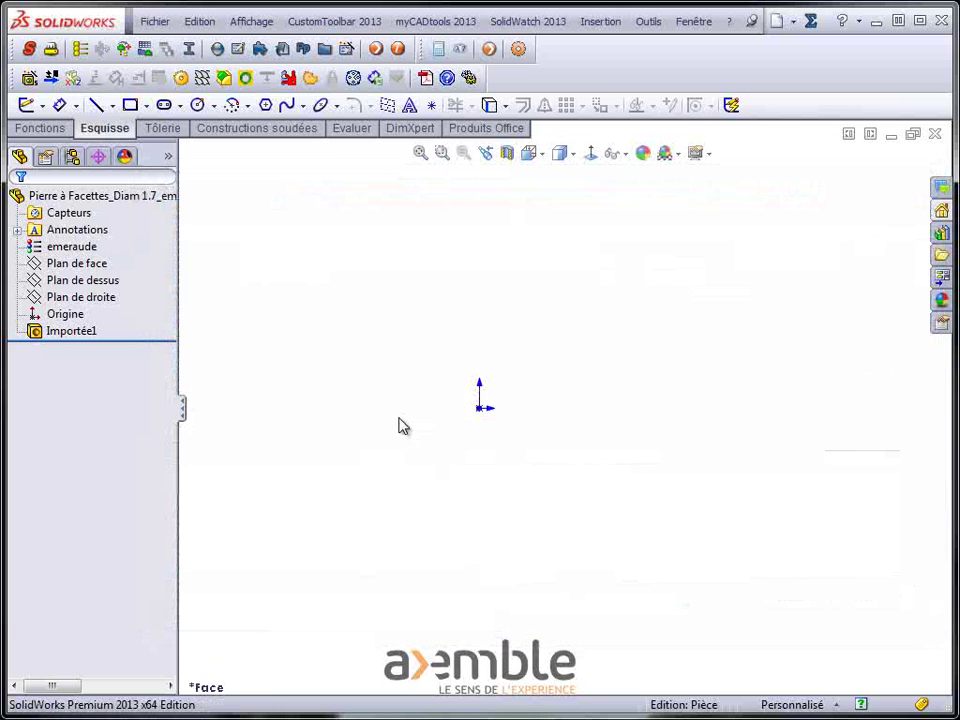
# Zoom to fit the gem, then switch back to the Carrure-Points assembly.
pyautogui.press('f')
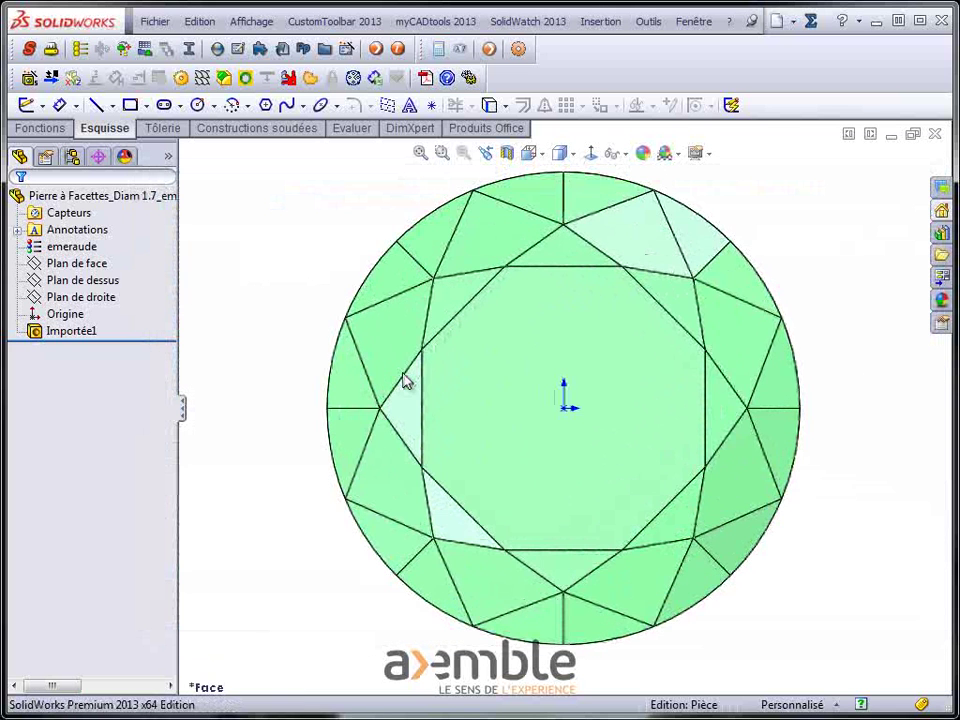
pyautogui.hotkey('ctrl', 'Tab')
pyautogui.click(541, 383)
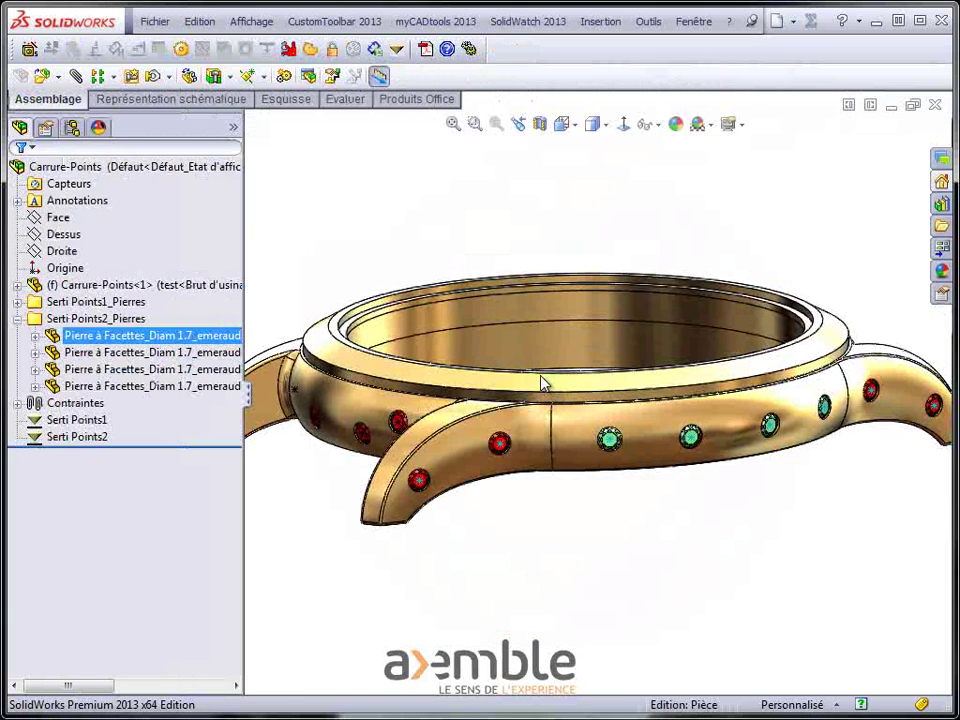